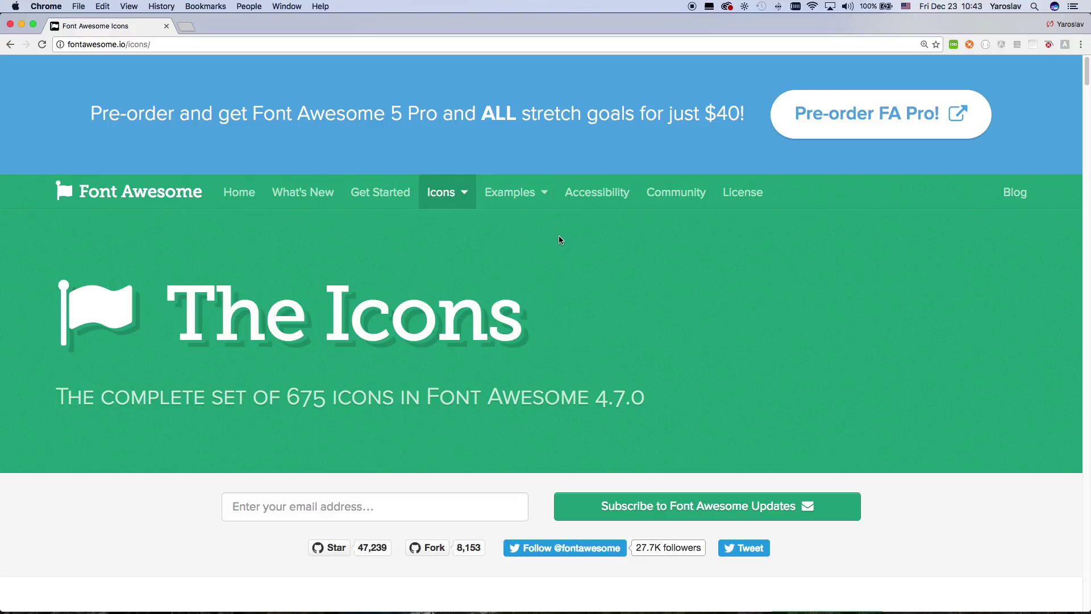
Step: Scroll through the Font Awesome 4.7 icon list, then bring up Adobe XD's start screen
scroll(487, 316, down, 15)
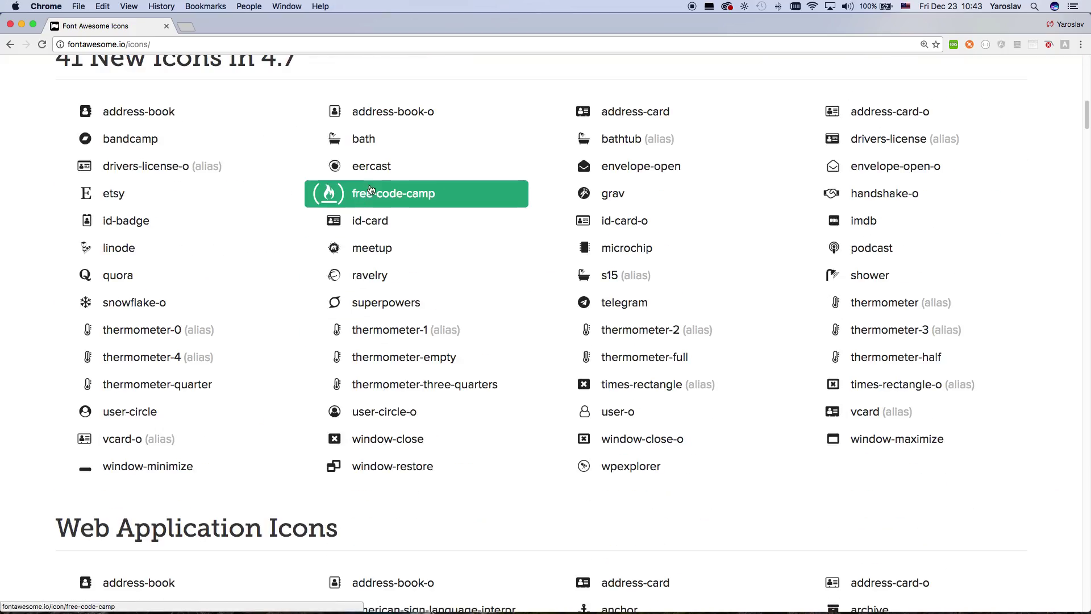
scroll(314, 284, up, 5)
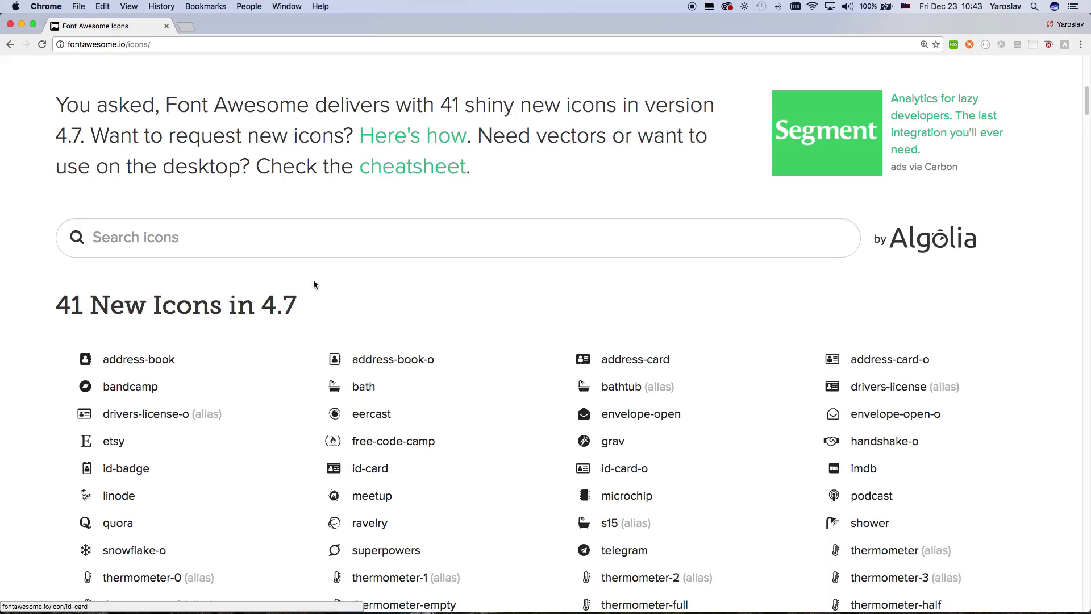
key(super+Tab)
key(super+Tab)
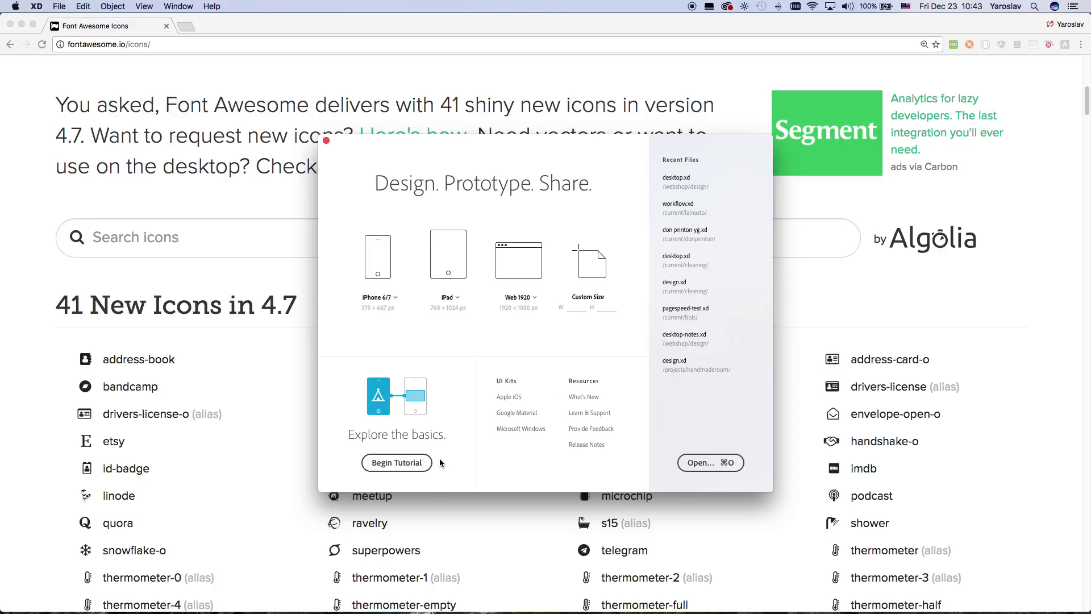
Step: Create a new iPad document and draw a wide rectangle near the artboard's top-left corner
click(450, 253)
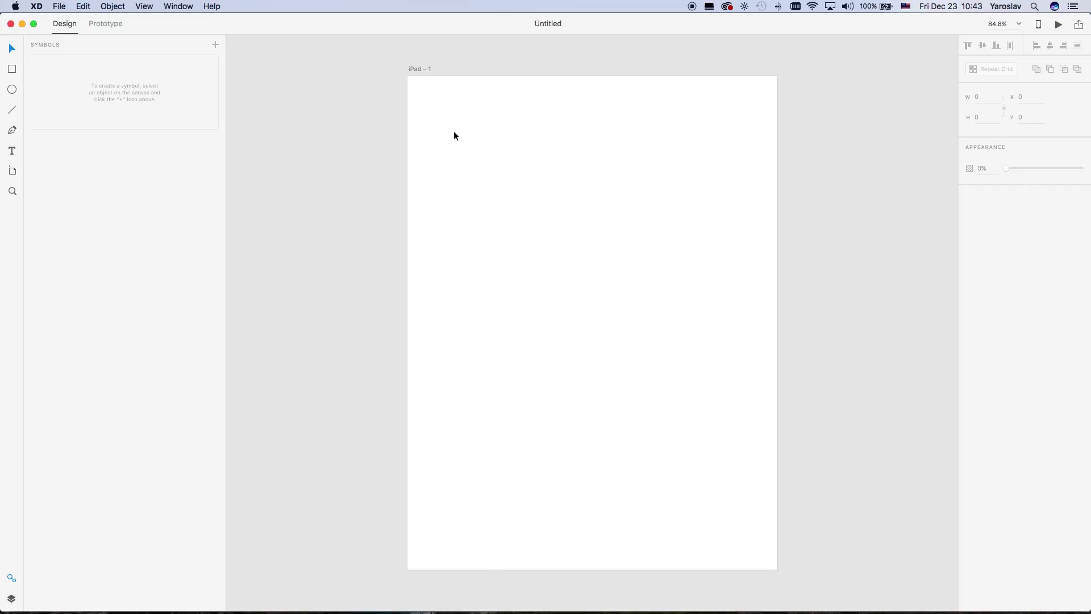
drag(413, 83, 507, 163)
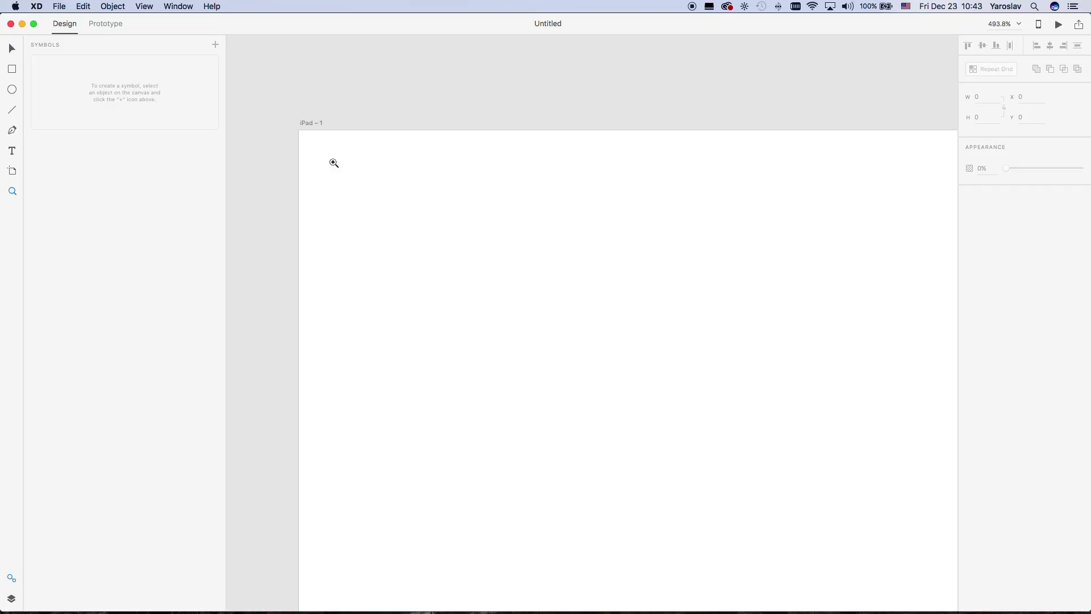
drag(330, 150, 523, 192)
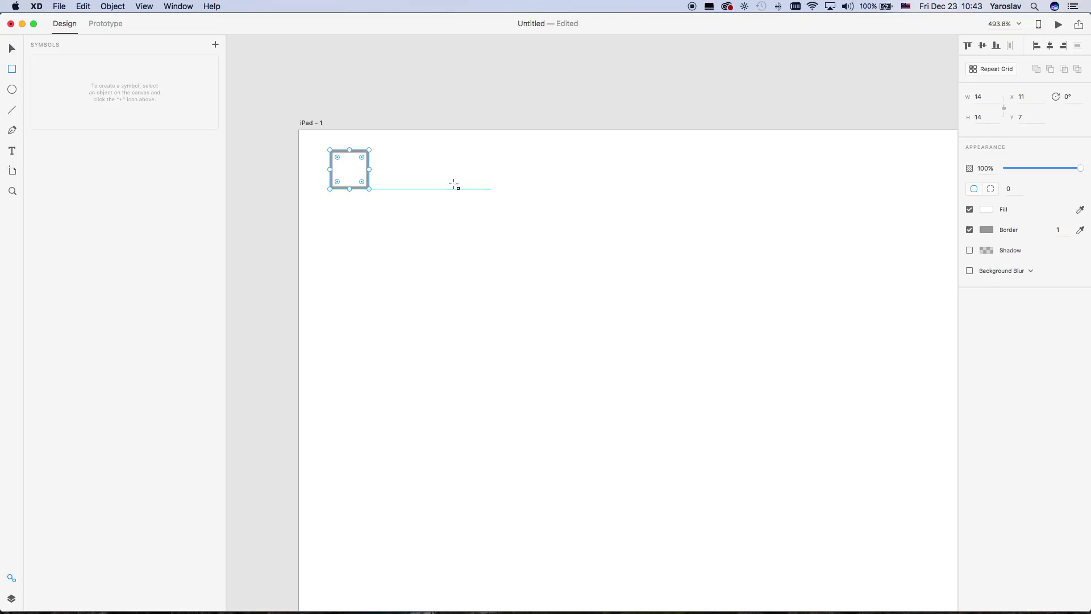
drag(369, 169, 594, 169)
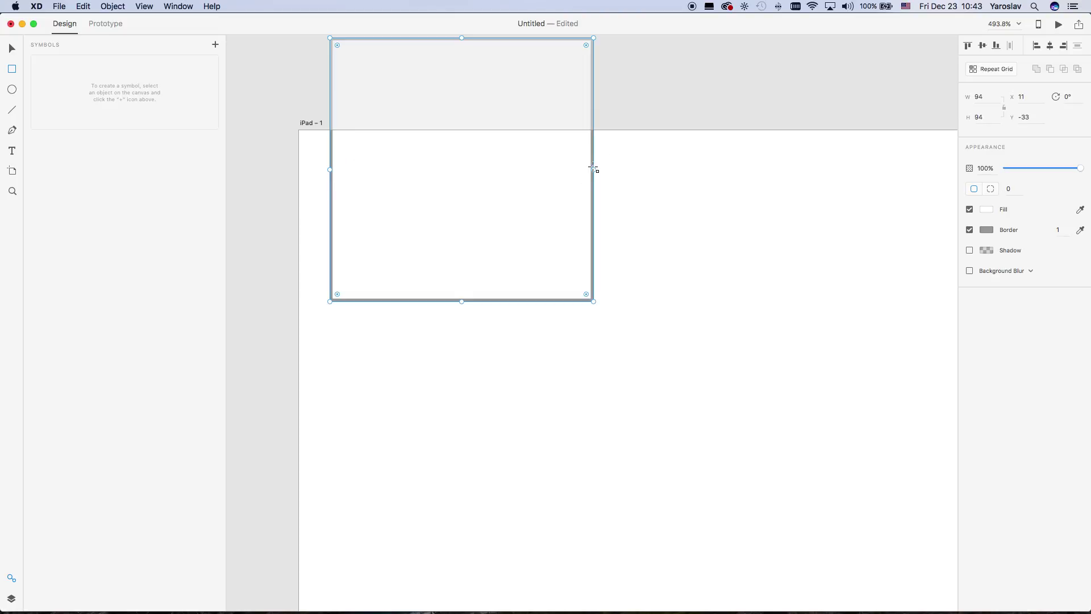
key(super+z)
drag(372, 171, 576, 168)
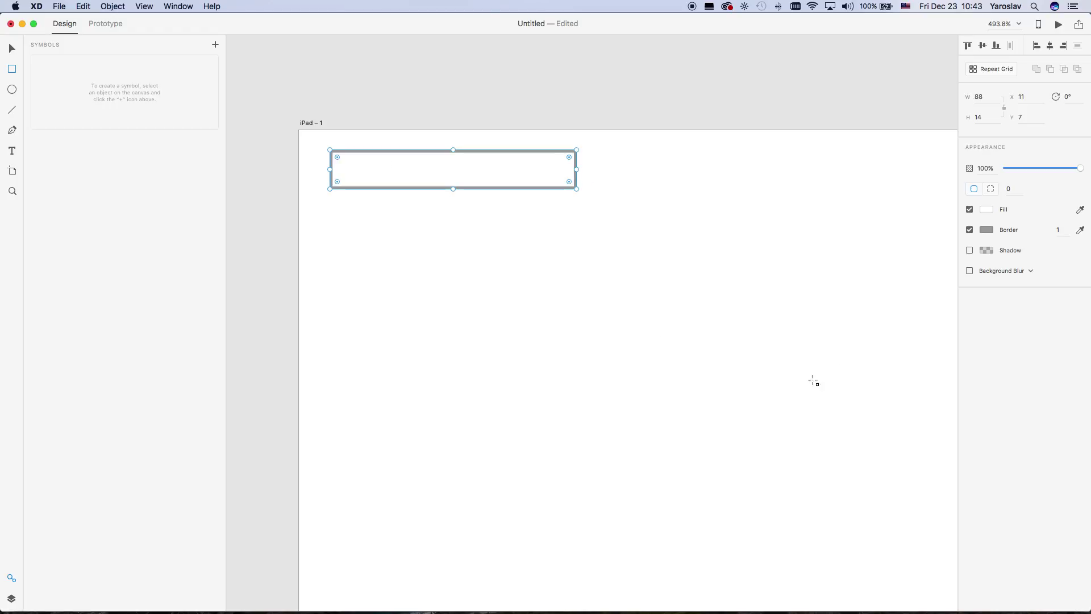
Step: Size the rectangle to width 120 and height 30
click(984, 120)
key(Return)
click(985, 96)
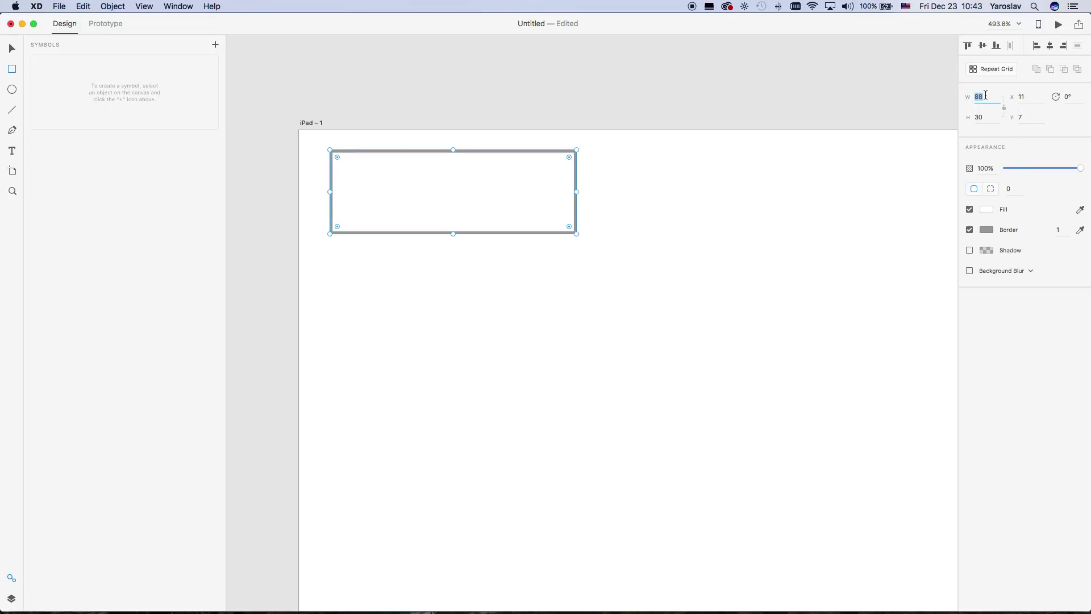
text(120)
key(Return)
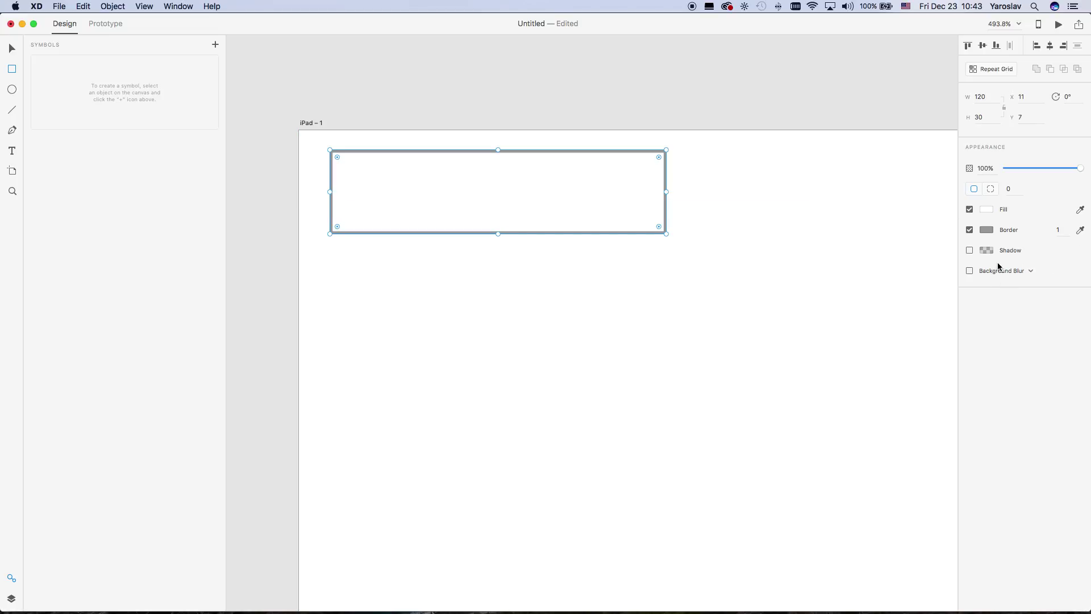
Step: Turn on a square layout grid of size 16 for the iPad artboard
click(316, 123)
click(1067, 291)
text(3)
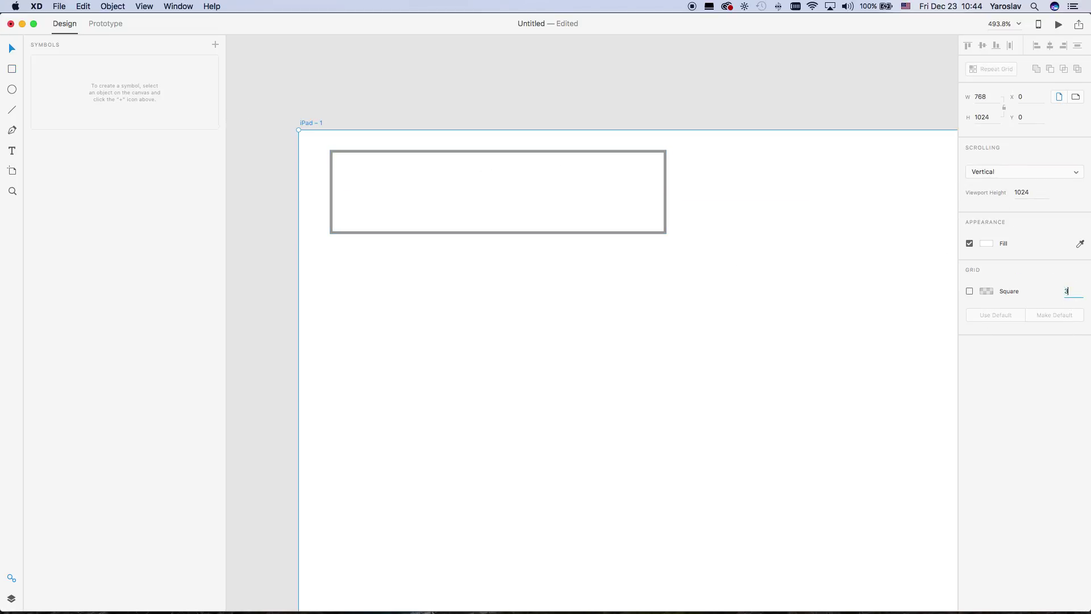
text(6)
key(Return)
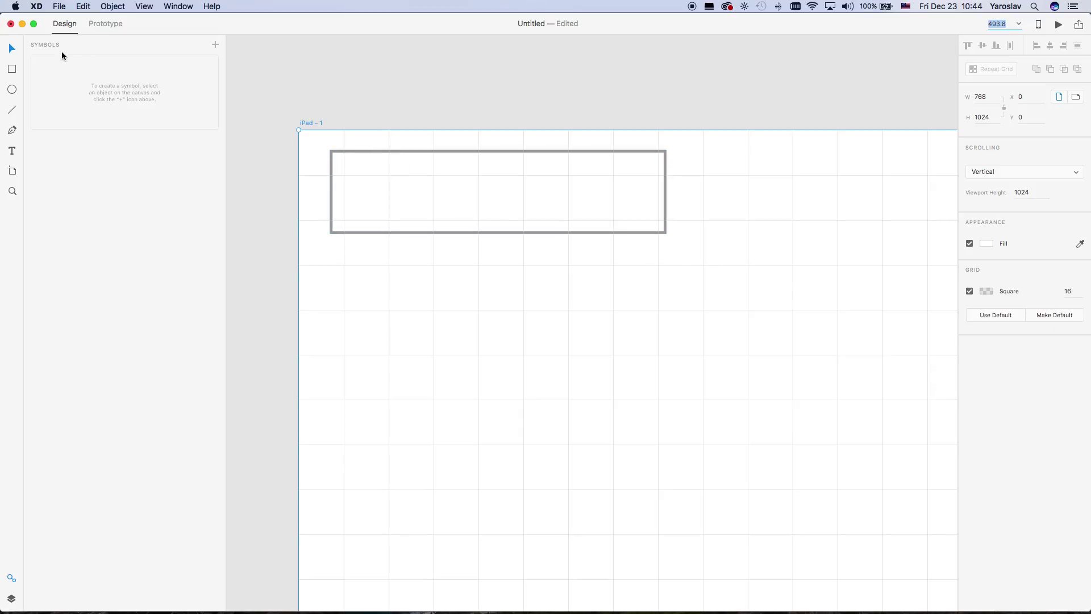
Step: Snap the rectangle to the grid at 16, 16 and widen it to 128
click(11, 47)
click(588, 319)
click(583, 234)
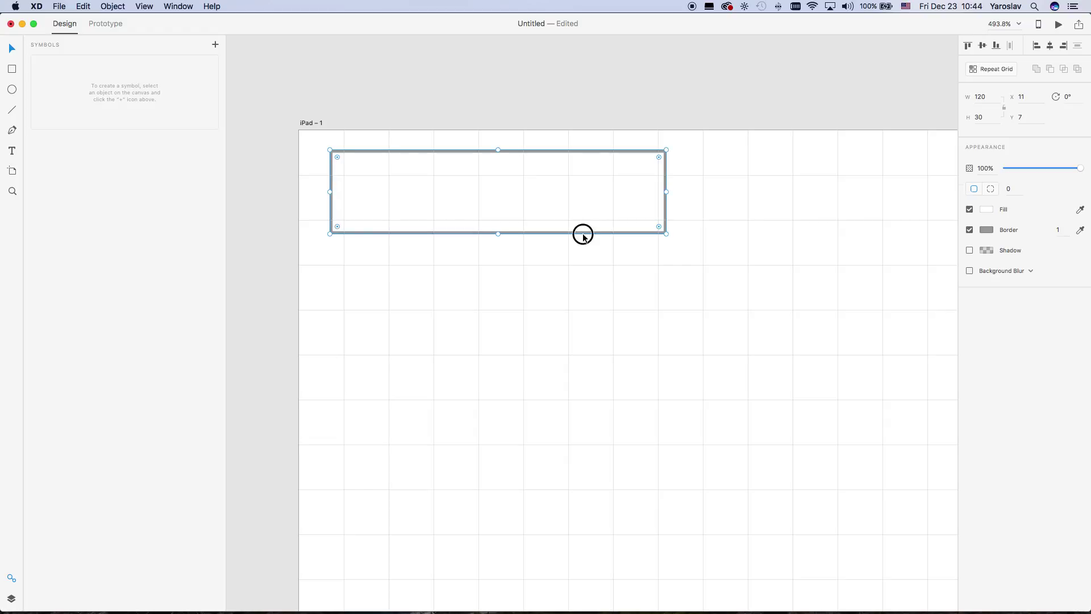
drag(358, 150, 375, 179)
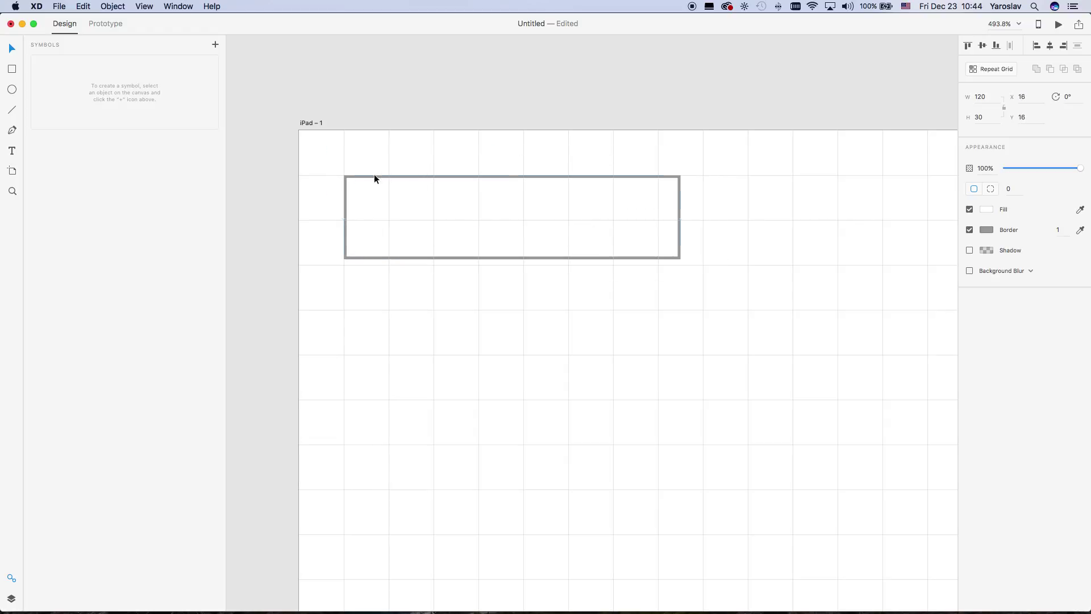
click(518, 246)
click(684, 270)
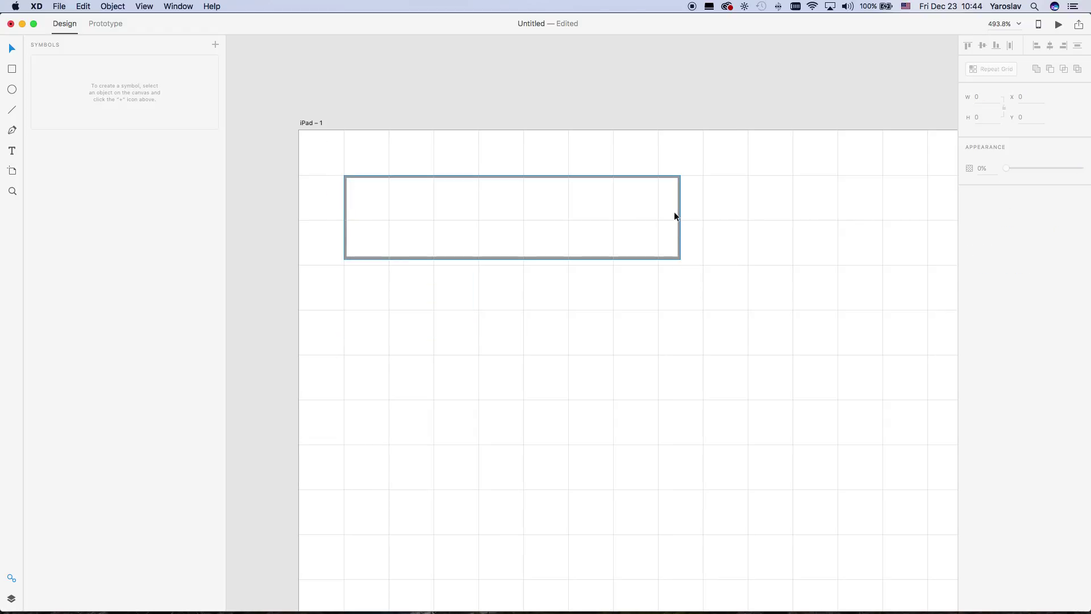
click(676, 216)
drag(677, 217, 703, 217)
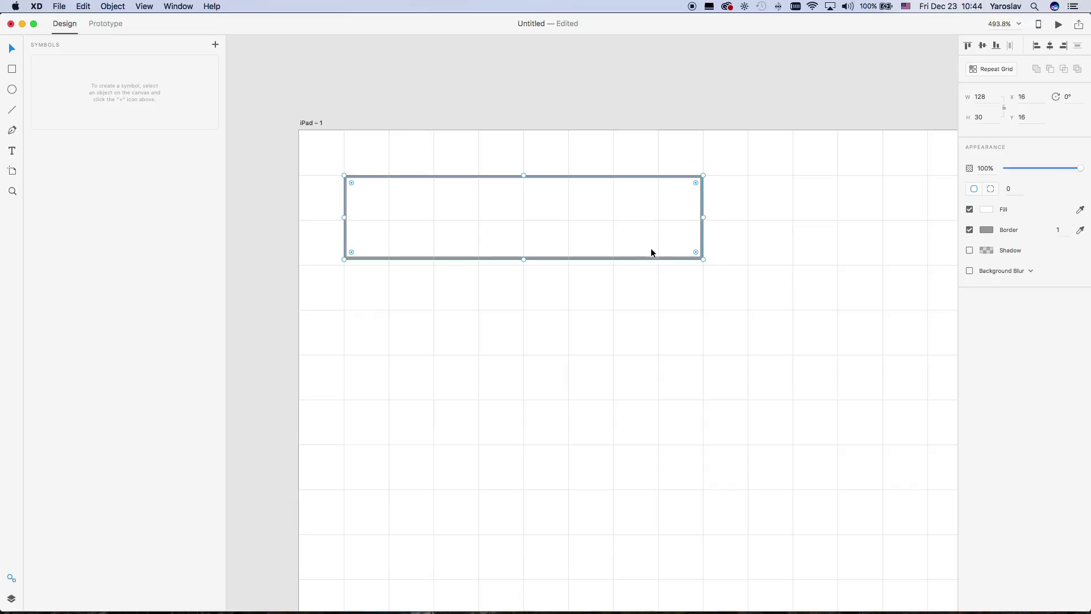
drag(526, 260, 523, 266)
click(522, 301)
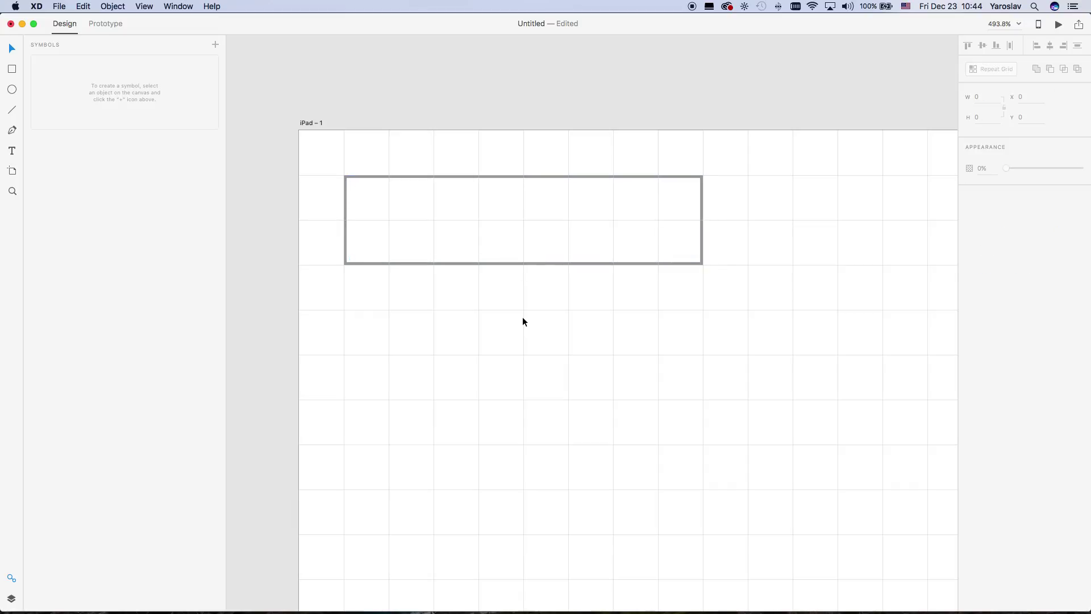
click(23, 152)
Step: Add the label 'GO TO HOME' inside the rectangle at font size 14
click(388, 219)
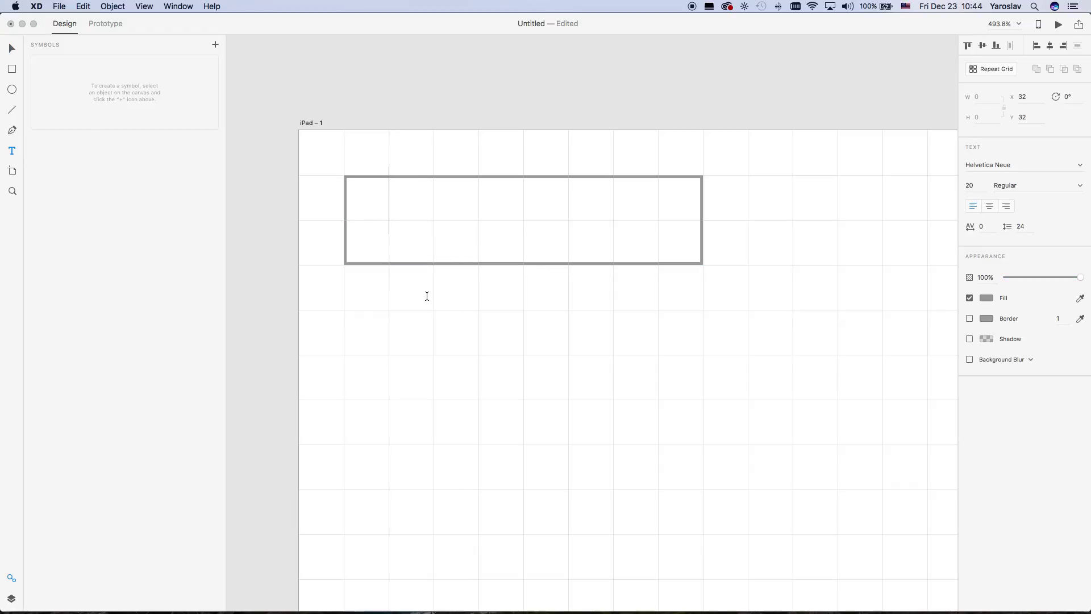
text(GO TO HOME)
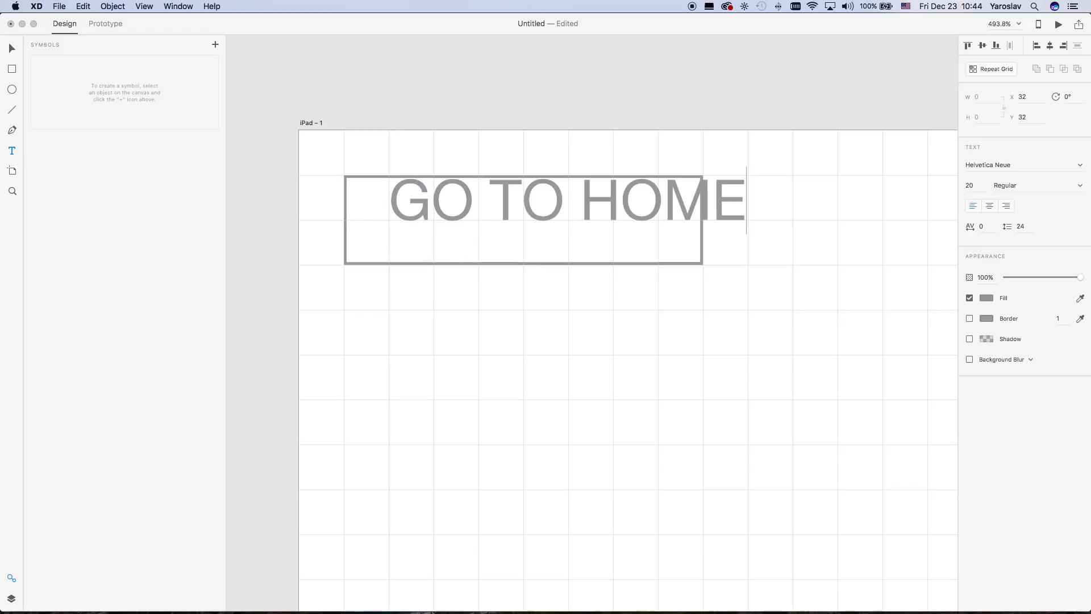
key(Escape)
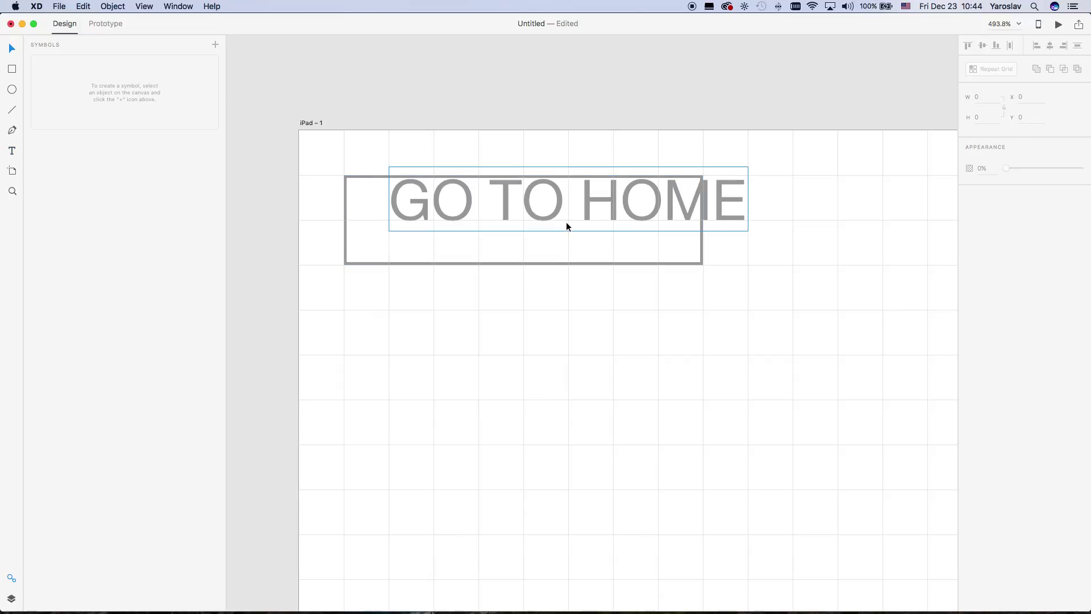
drag(566, 221, 522, 228)
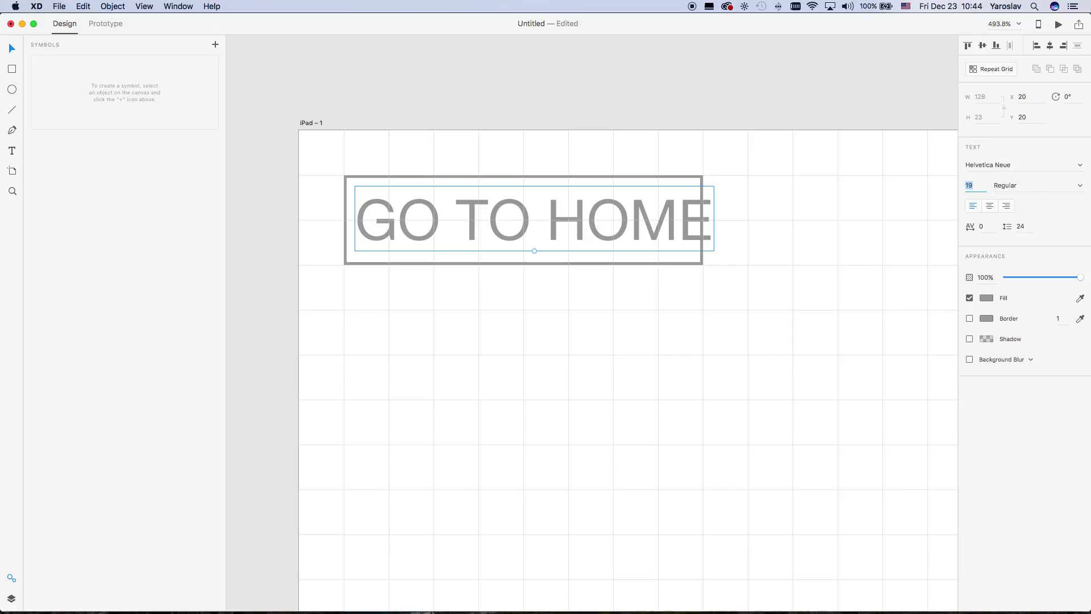
key(Down)
key(Down)
key(Down)
key(Down)
key(Down)
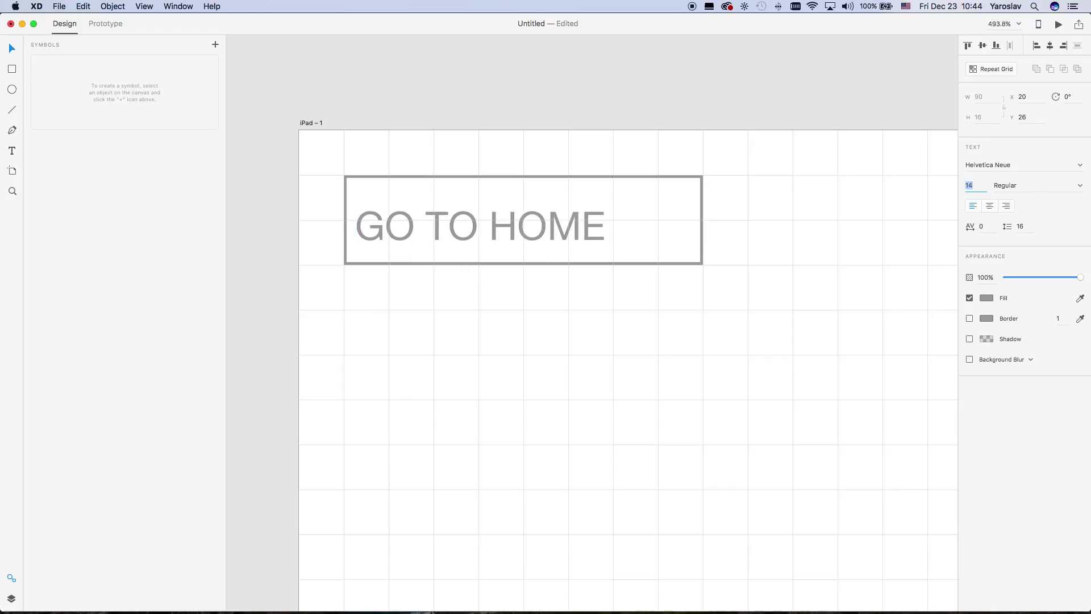
Step: Position the GO TO HOME label within the rectangle
drag(526, 233, 594, 224)
click(570, 361)
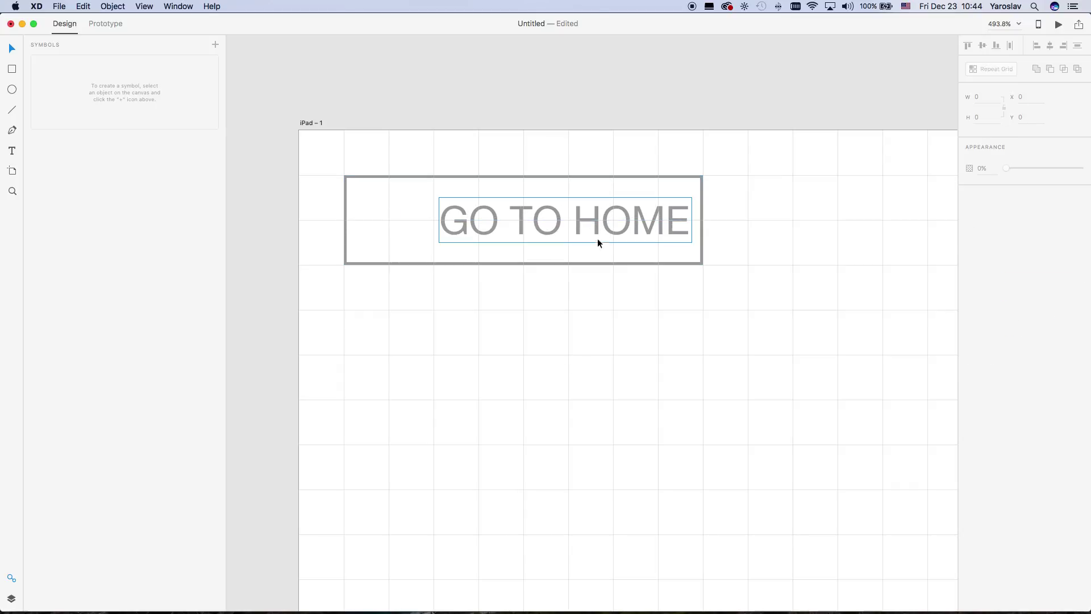
click(596, 242)
key(Left)
key(Left)
key(Left)
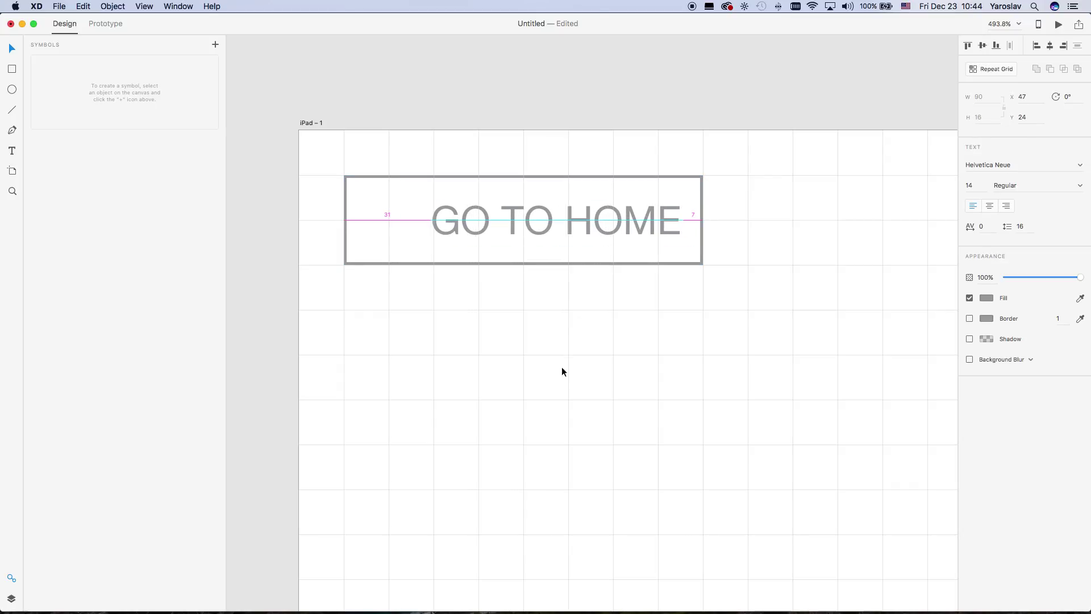
click(561, 337)
click(360, 180)
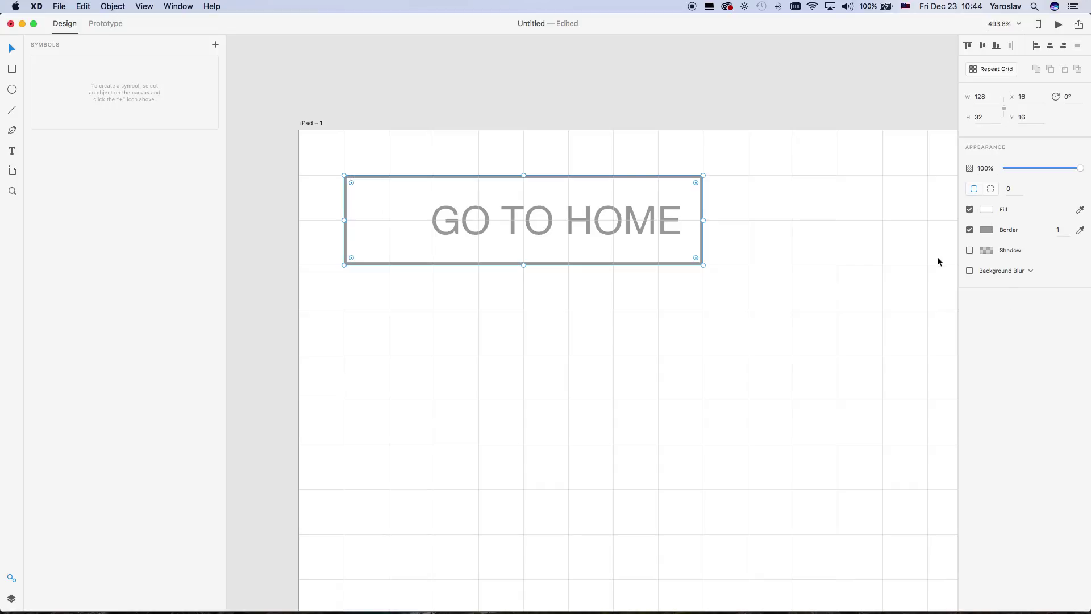
Step: Fill the rectangle deep blue, save that blue as a swatch, and remove its border
click(986, 210)
drag(875, 214, 953, 174)
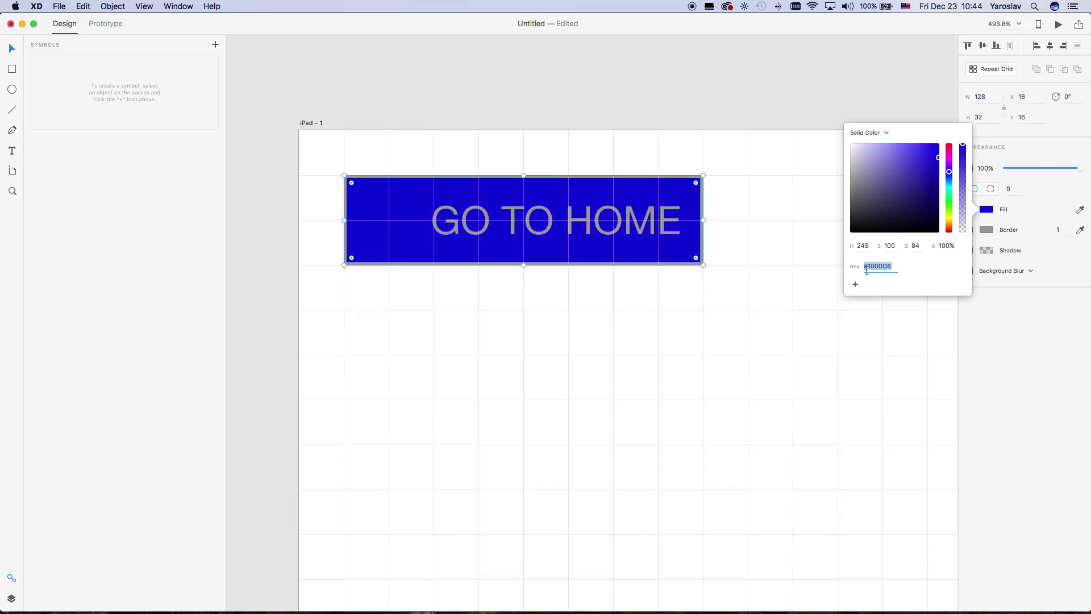
click(856, 284)
click(602, 312)
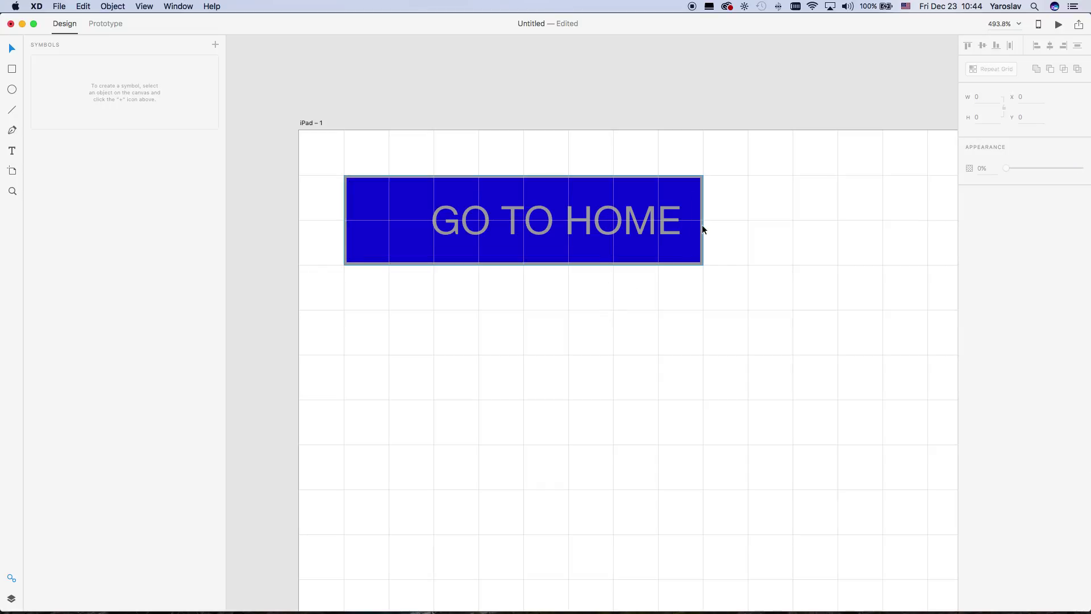
click(969, 229)
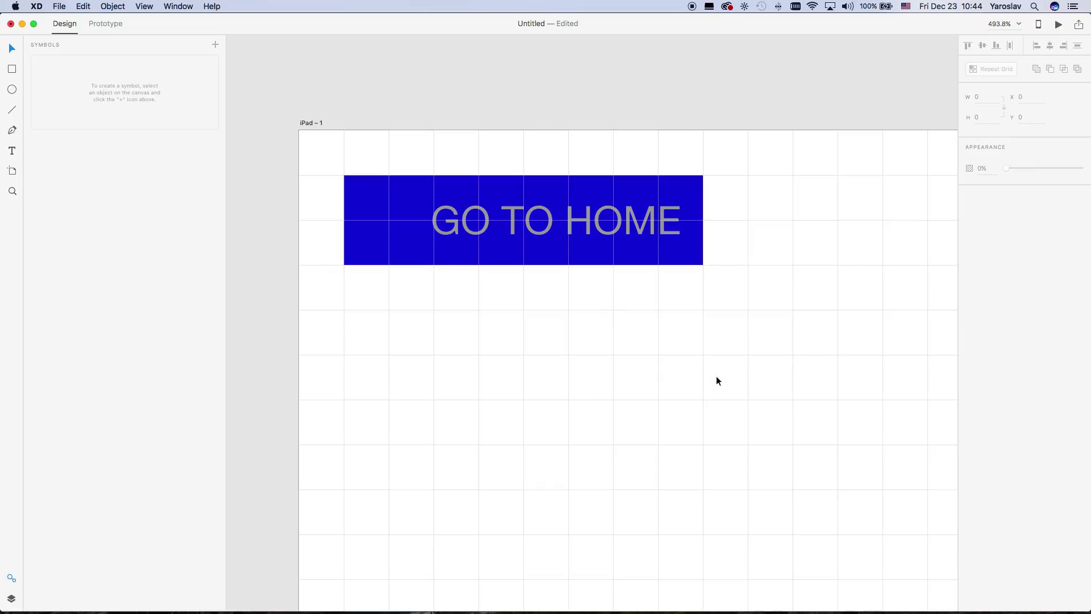
Step: Make the GO TO HOME label white (#FFFFFF) and save white as a swatch
double_click(635, 215)
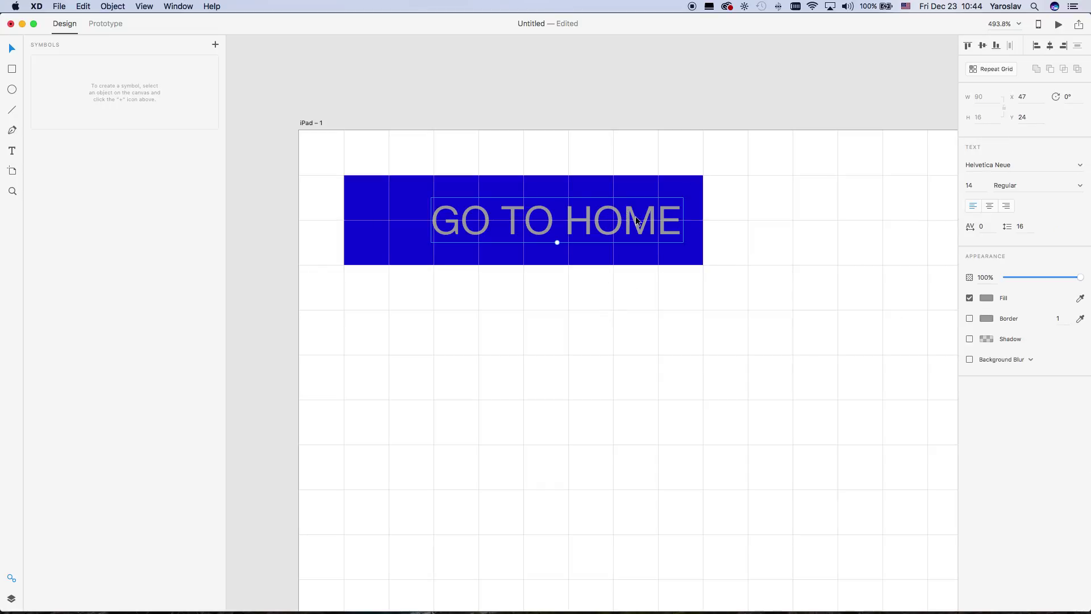
click(987, 298)
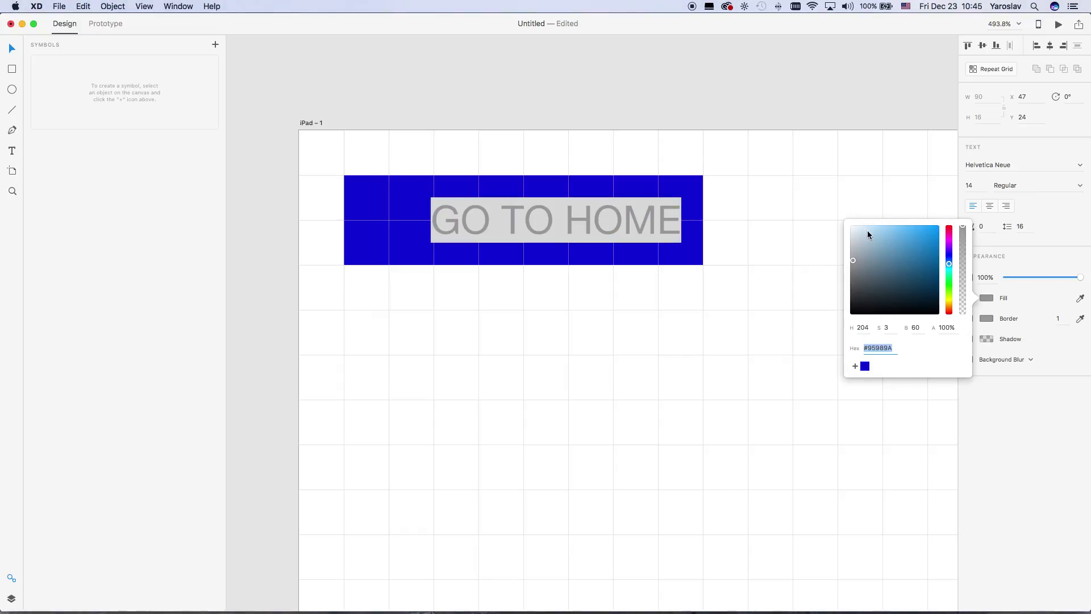
click(852, 226)
click(855, 366)
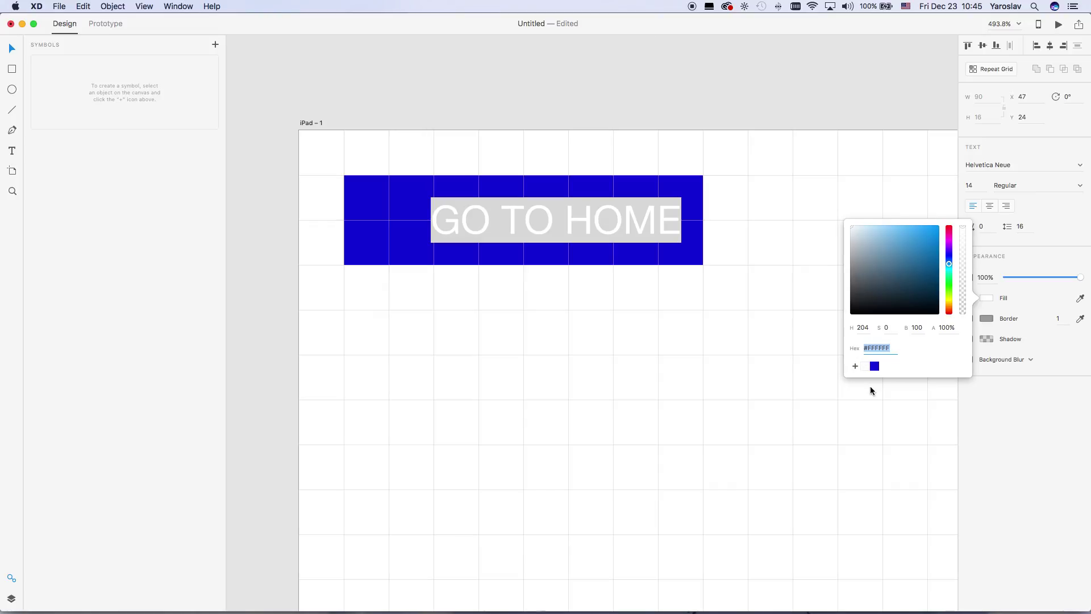
click(778, 402)
click(523, 280)
click(531, 210)
click(539, 316)
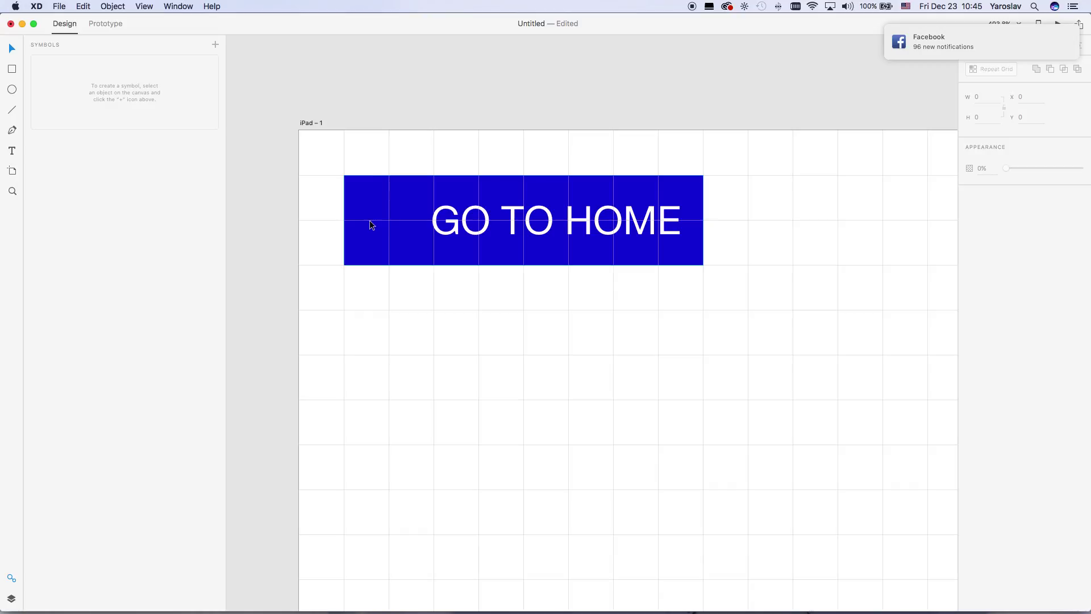
key(super+Tab)
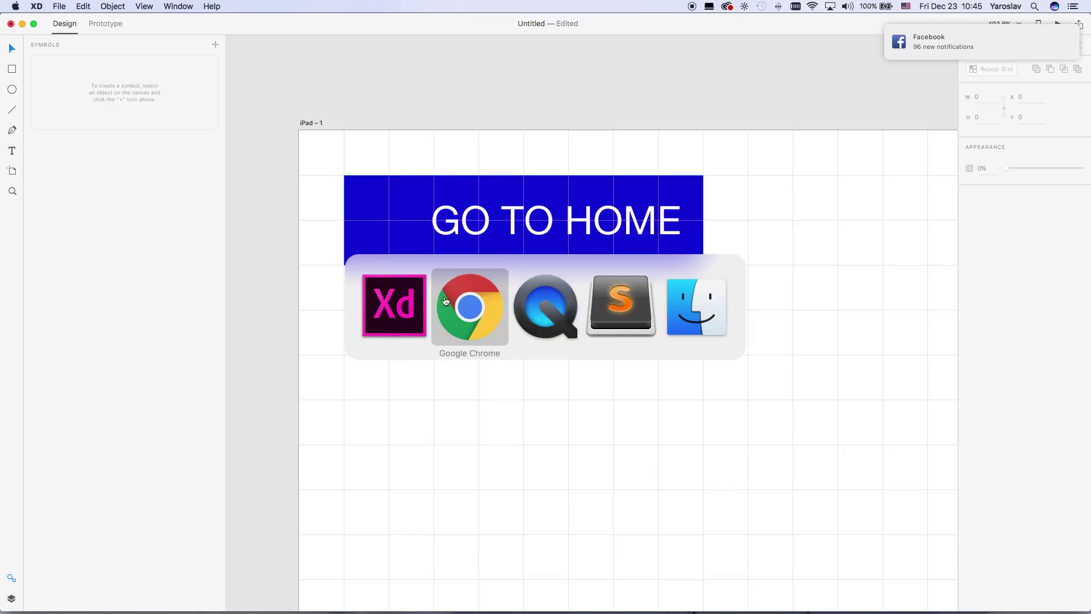
Step: Open the fontawesome.io home page in a new tab and download Font Awesome without the promoted service
click(480, 306)
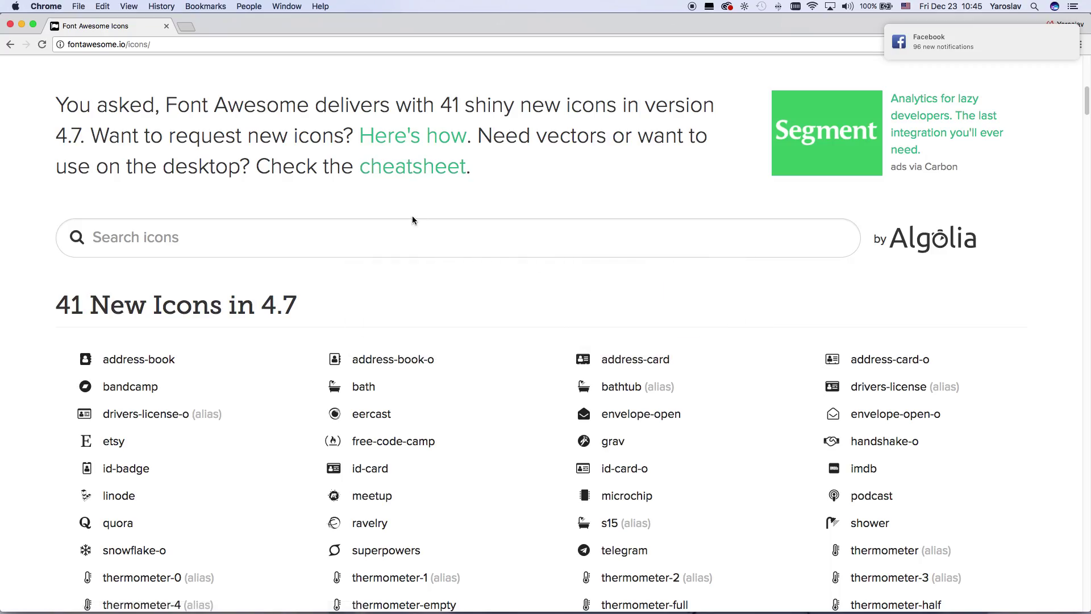
scroll(300, 178, up, 10)
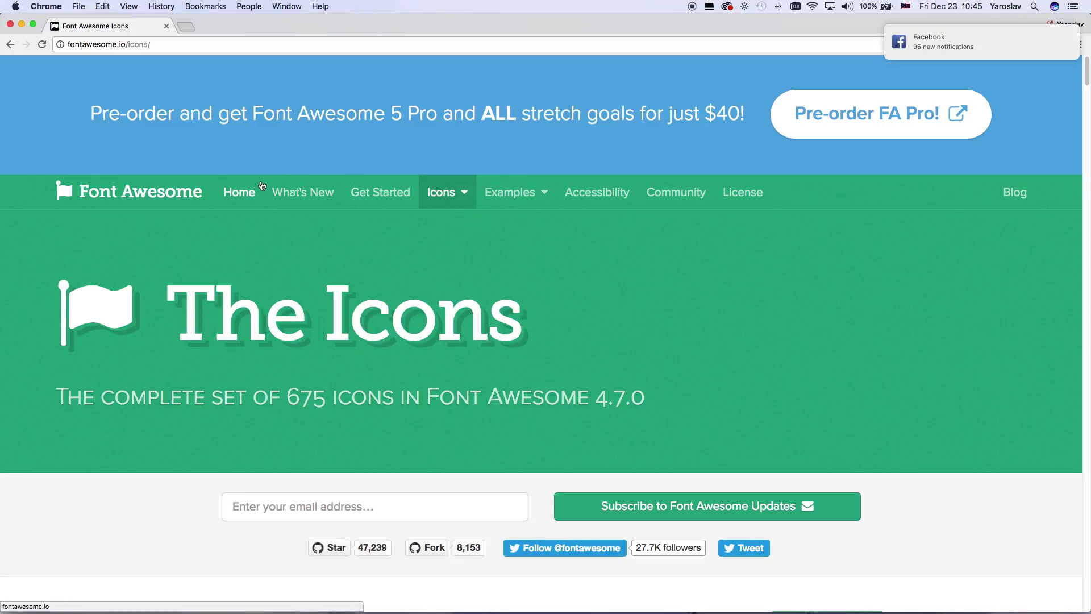
super+click(137, 196)
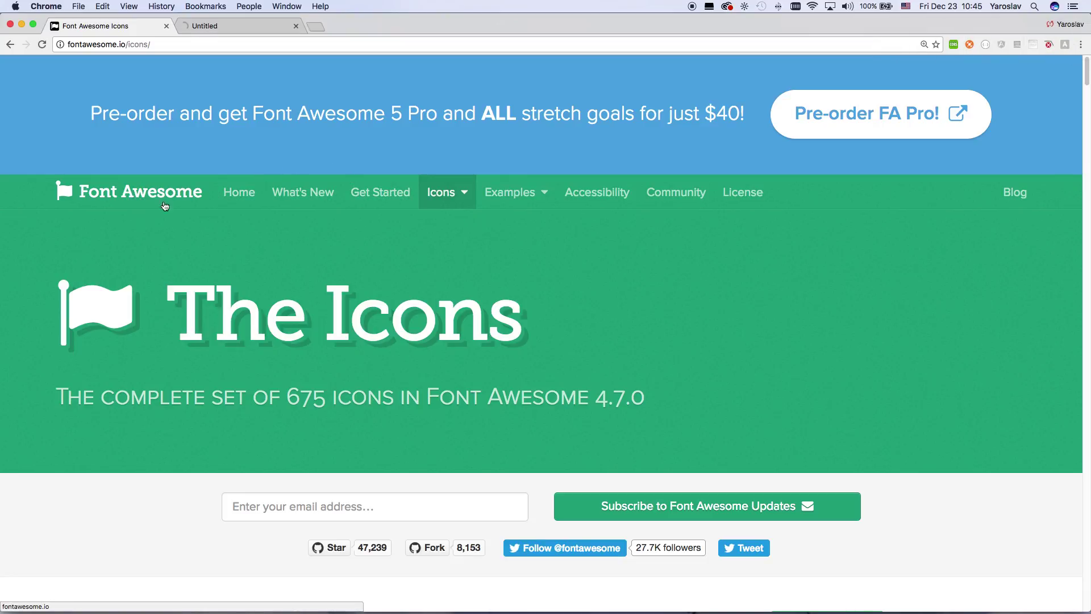
click(224, 32)
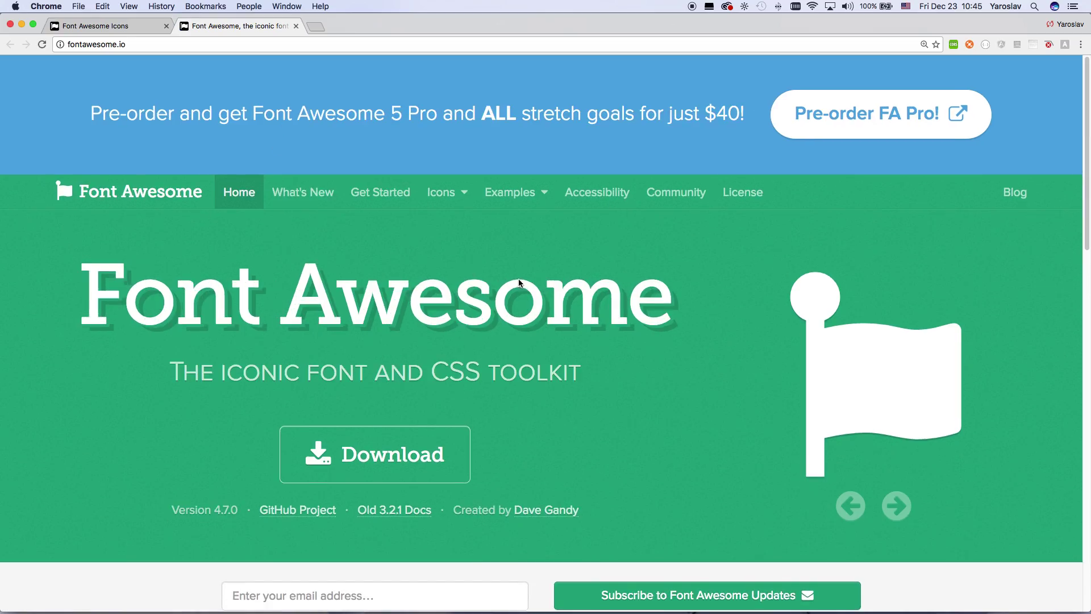
scroll(518, 281, down, 6)
scroll(518, 278, up, 4)
click(396, 306)
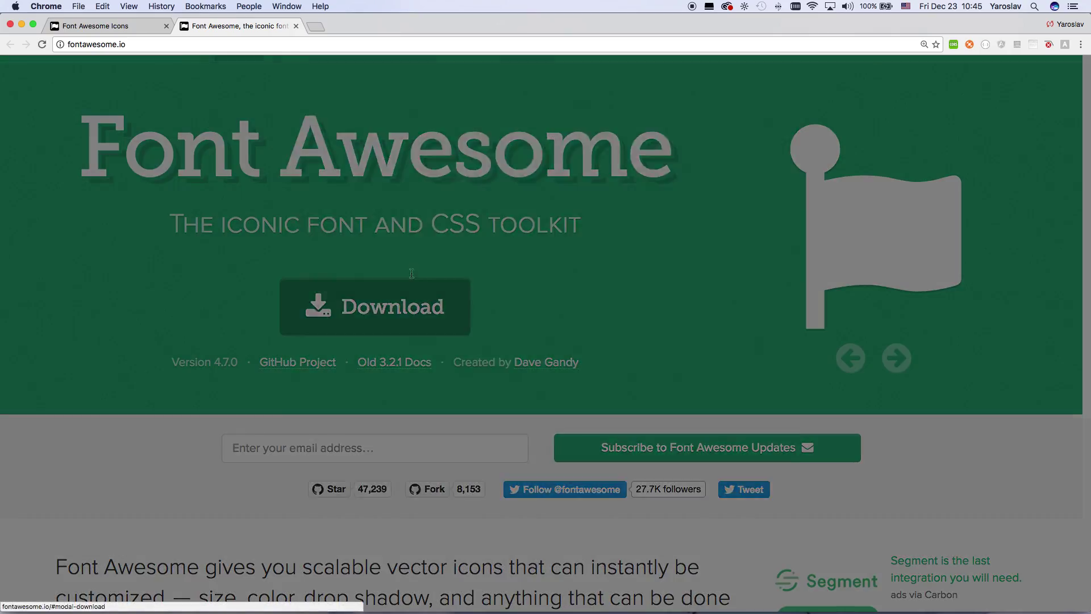
click(495, 544)
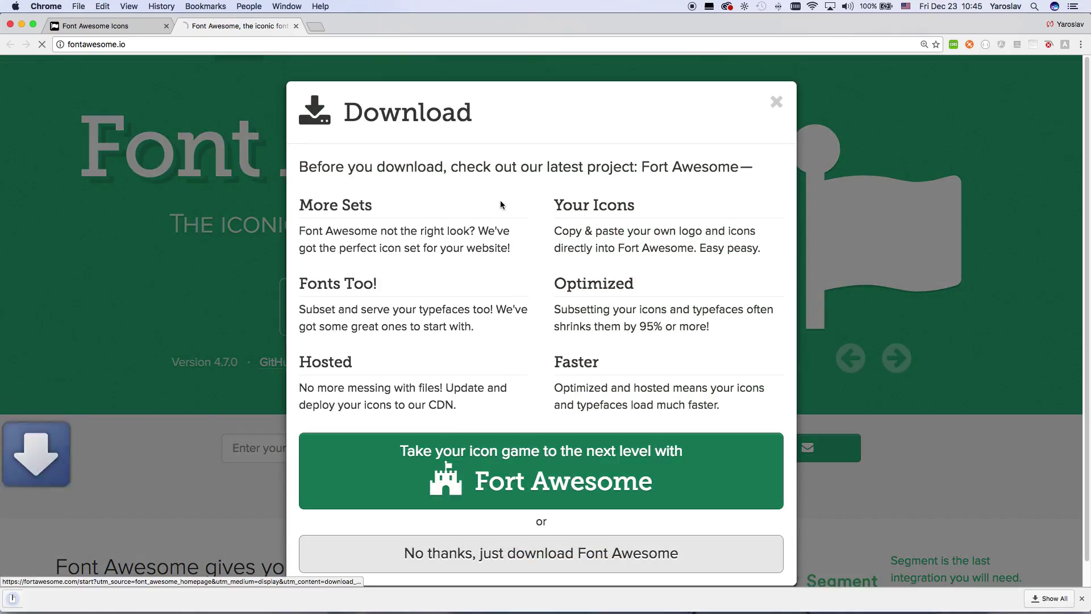
Step: Reveal the downloaded Font Awesome zip in Finder and unzip it
click(115, 596)
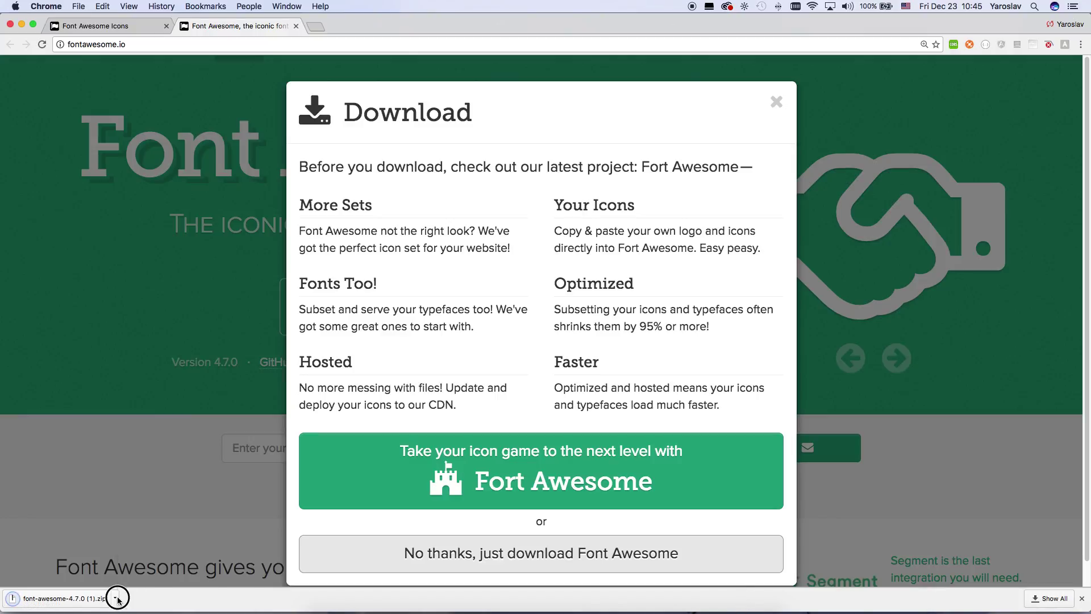
click(133, 584)
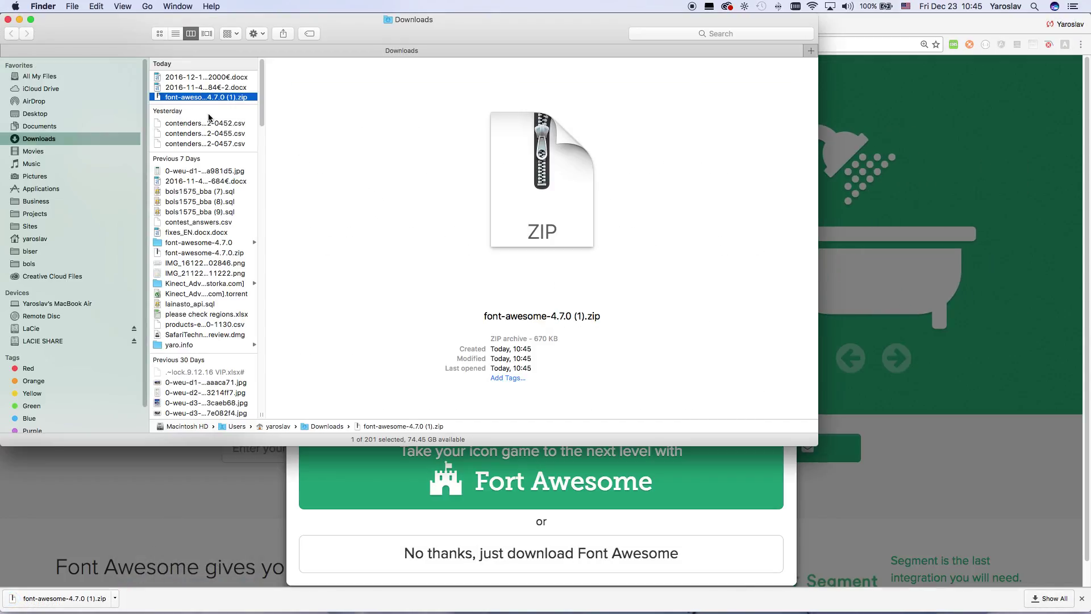
double_click(213, 98)
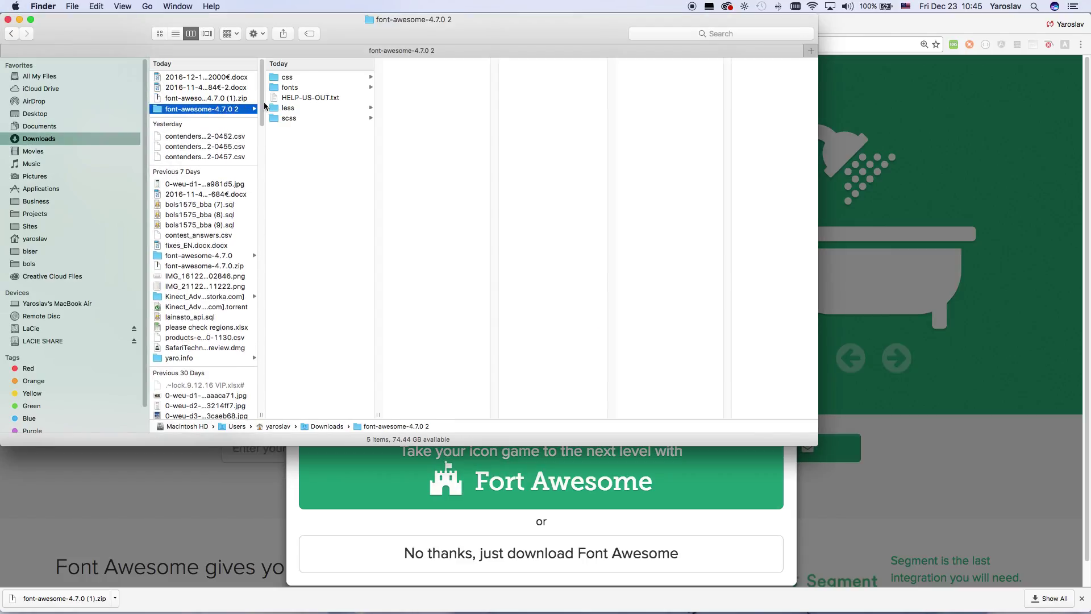
Step: Install fontawesome-webfont.ttf from the fonts folder via Font Book
click(305, 79)
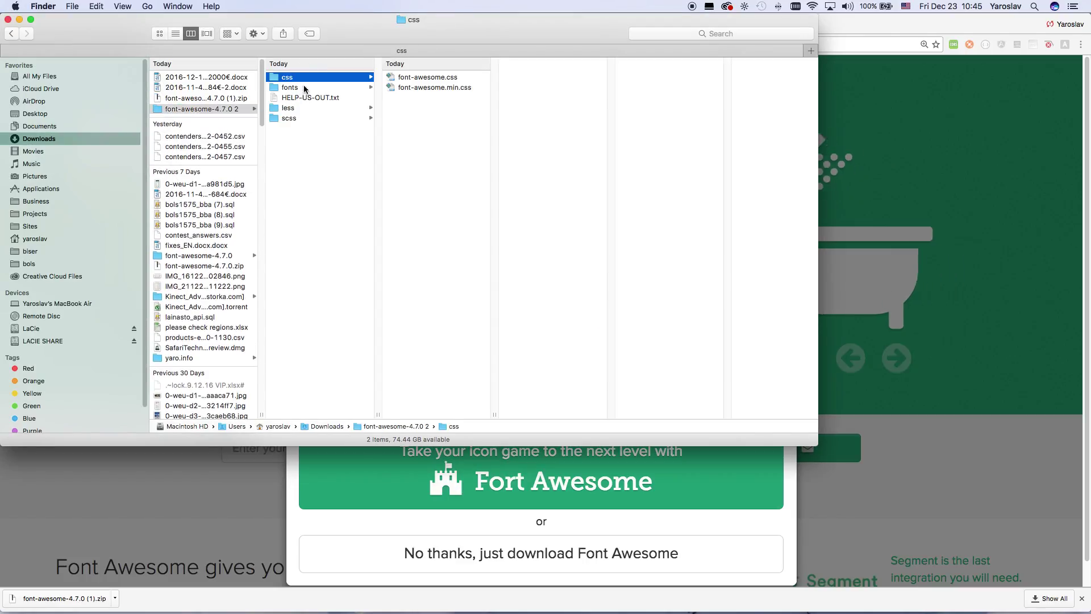
click(297, 88)
click(438, 77)
click(442, 108)
double_click(446, 97)
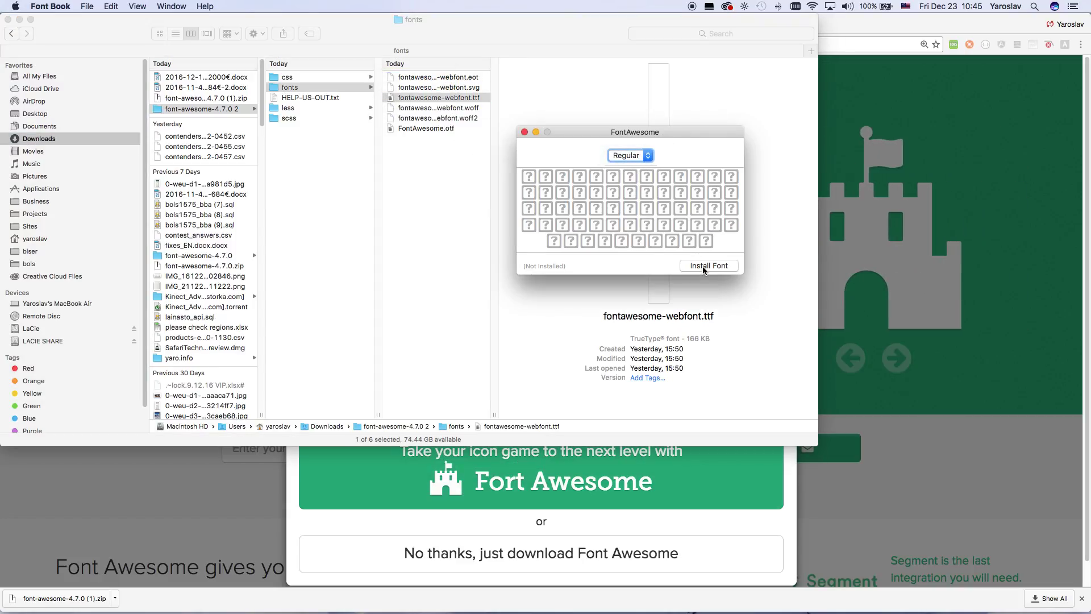
click(521, 132)
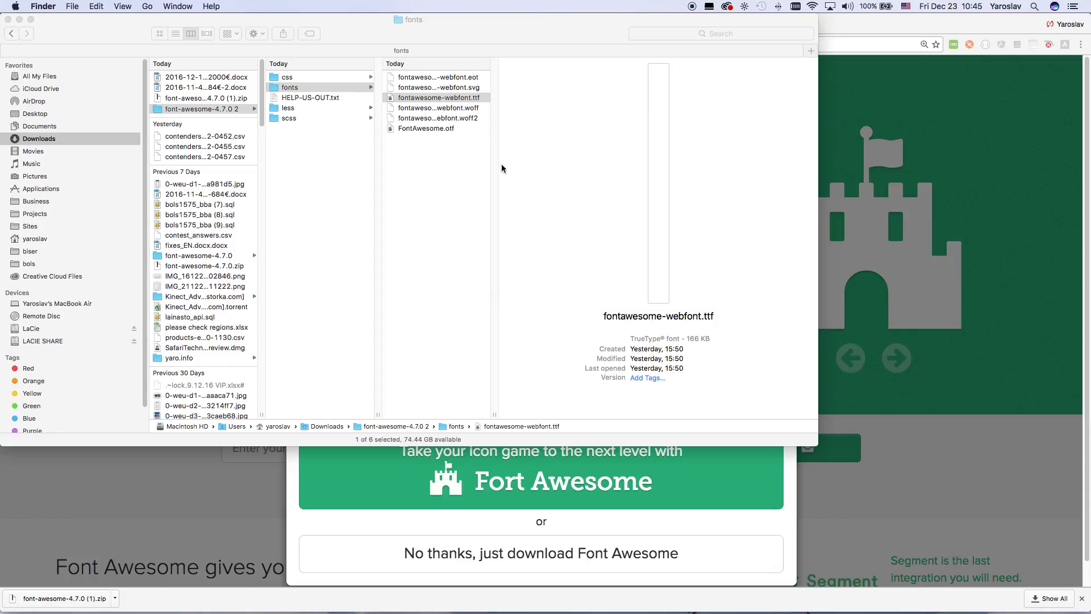
key(super+Tab)
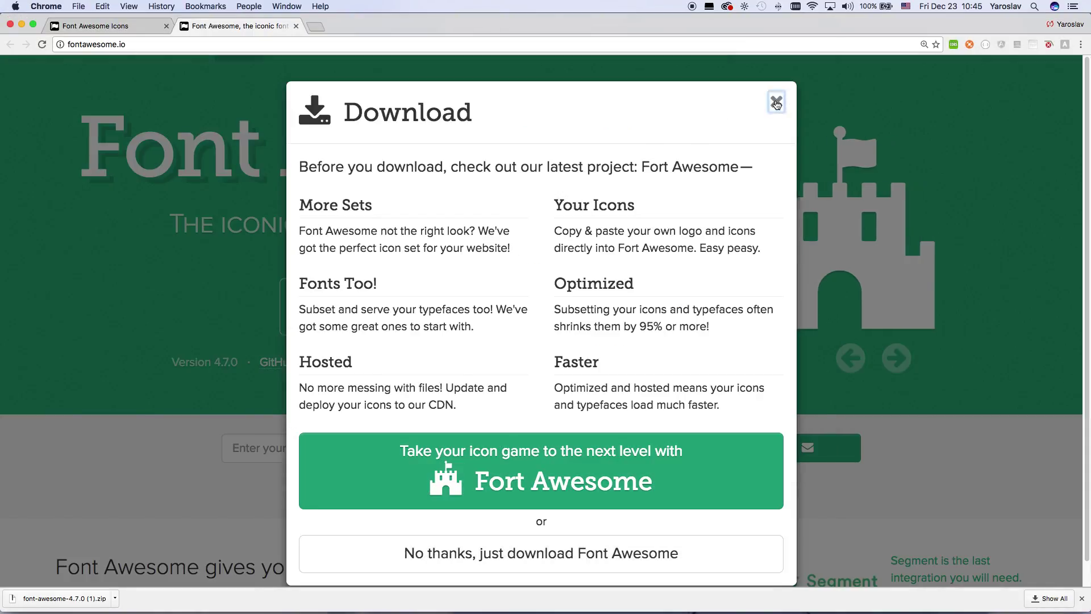
Step: Close the download dialog and browse the Font Awesome icon categories and examples menus
click(776, 102)
scroll(710, 271, down, 10)
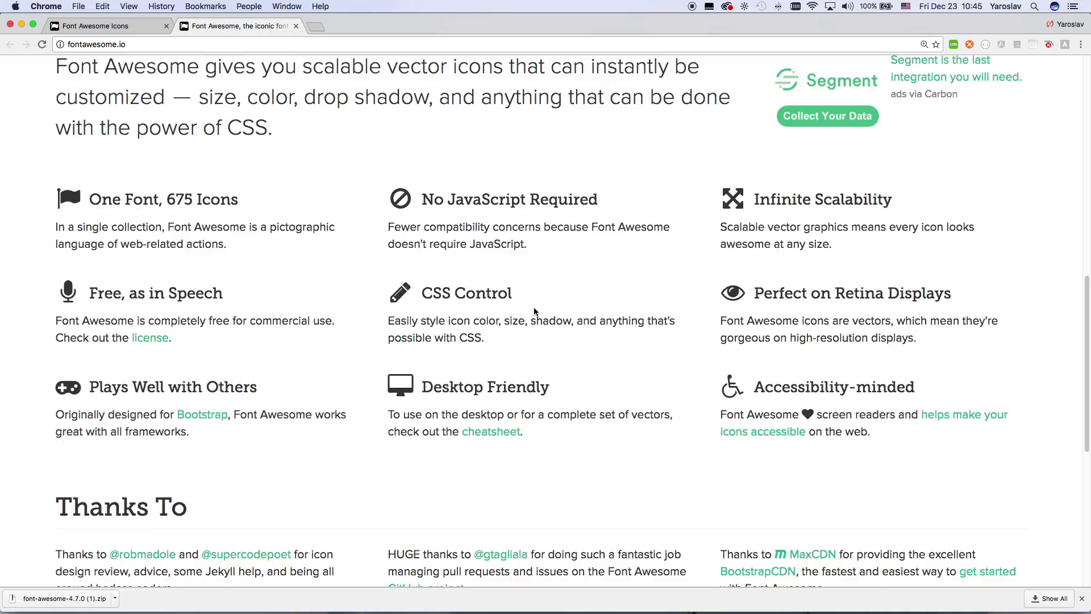
scroll(534, 306, up, 15)
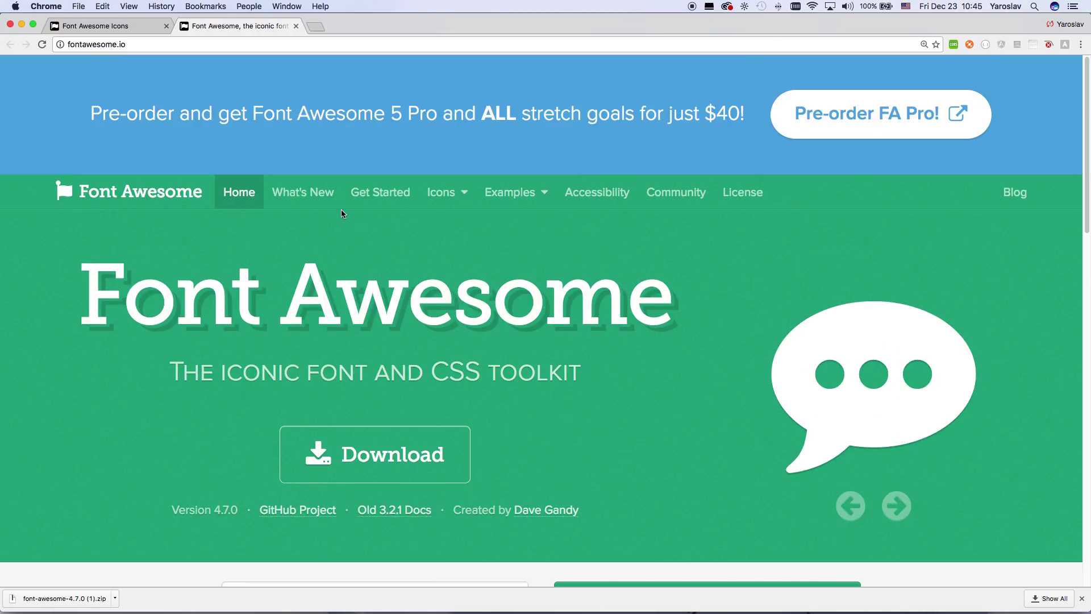
click(467, 194)
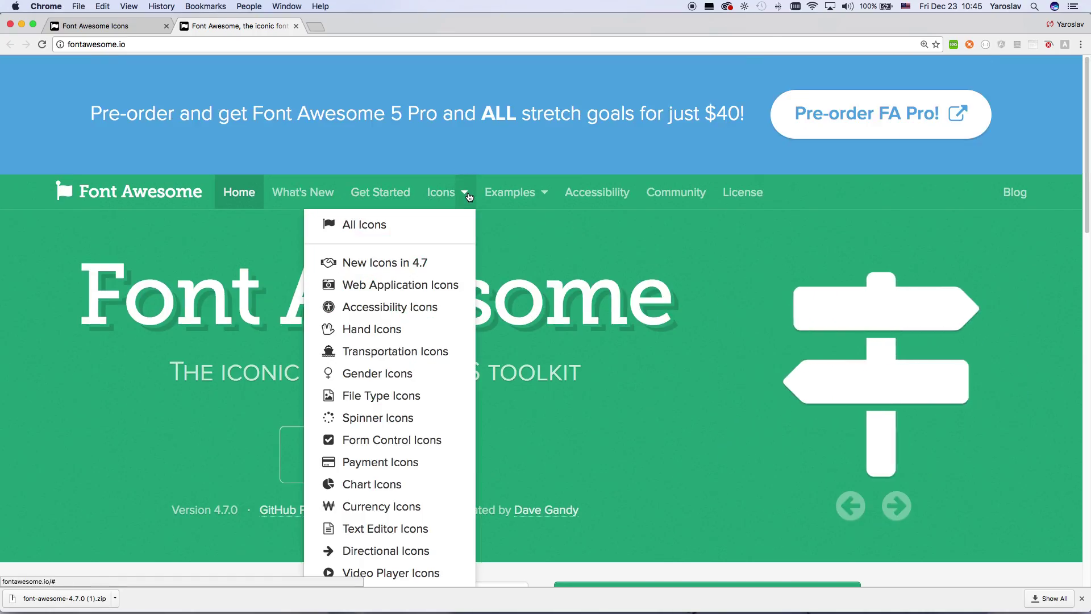
click(542, 191)
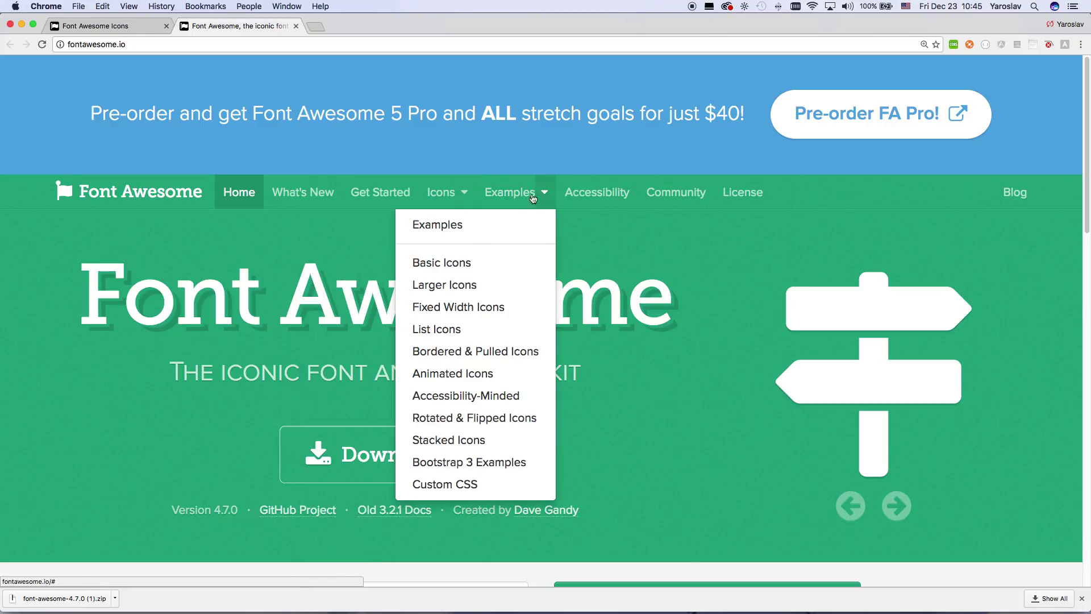
click(673, 400)
scroll(673, 400, down, 15)
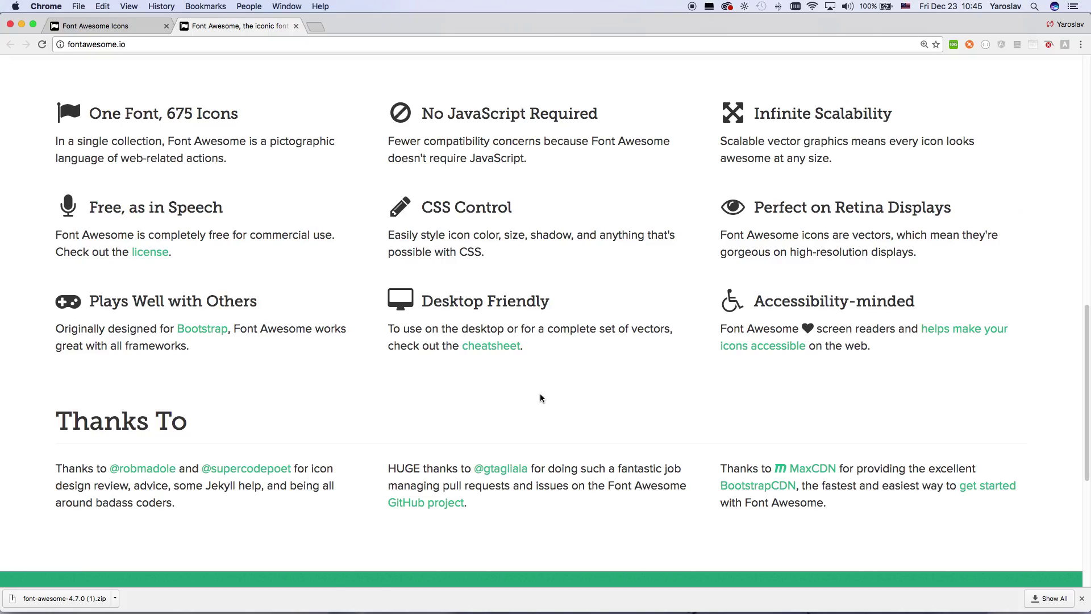
scroll(539, 397, down, 5)
scroll(258, 244, up, 20)
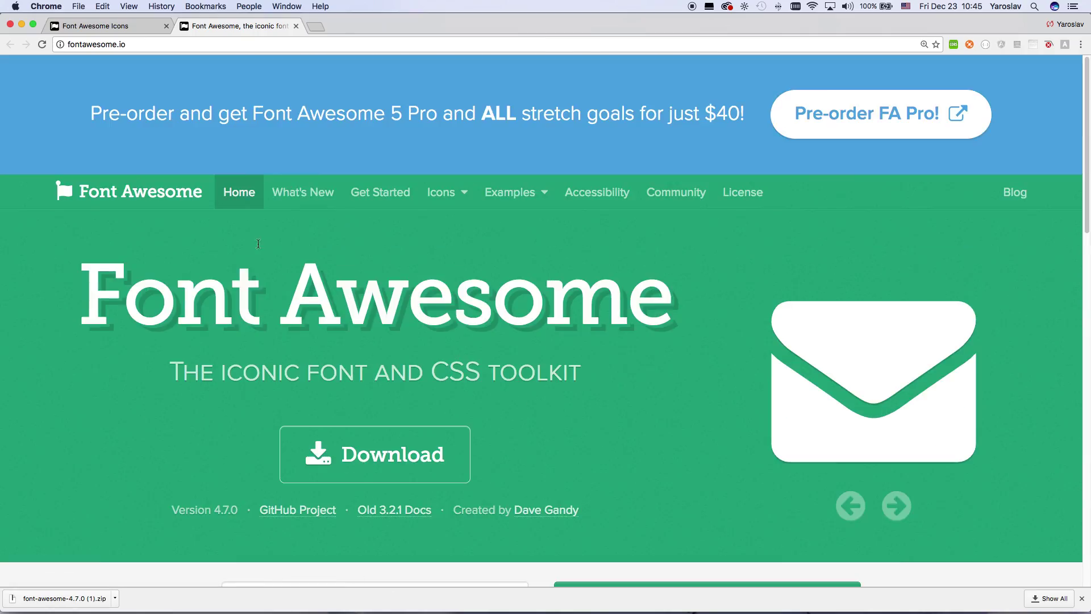
Step: Load the Font Awesome Cheatsheet page from the address bar suggestions
click(205, 43)
click(207, 44)
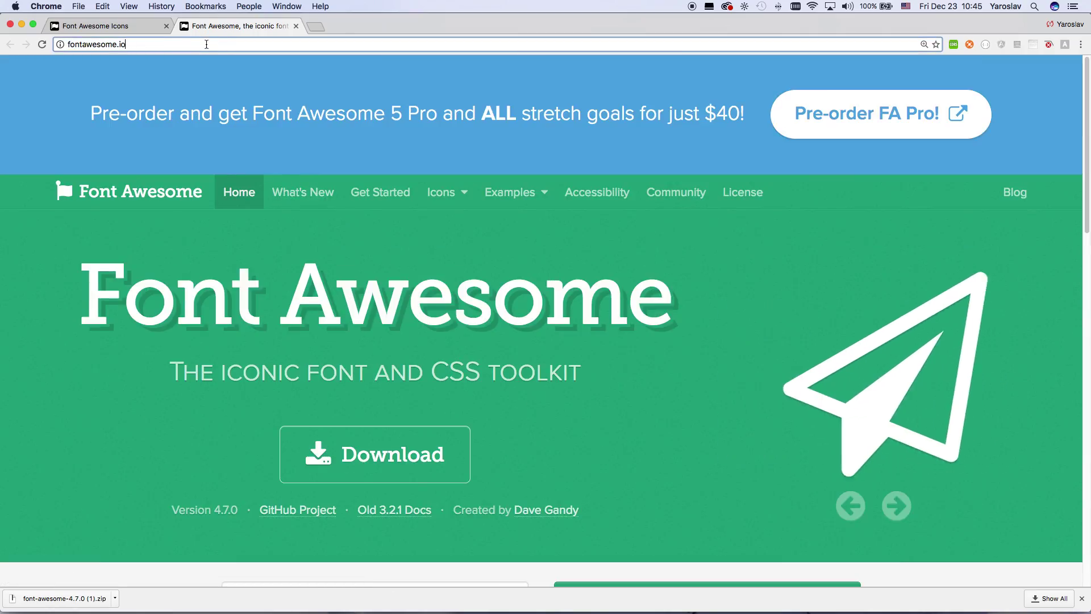
text(/)
key(Down)
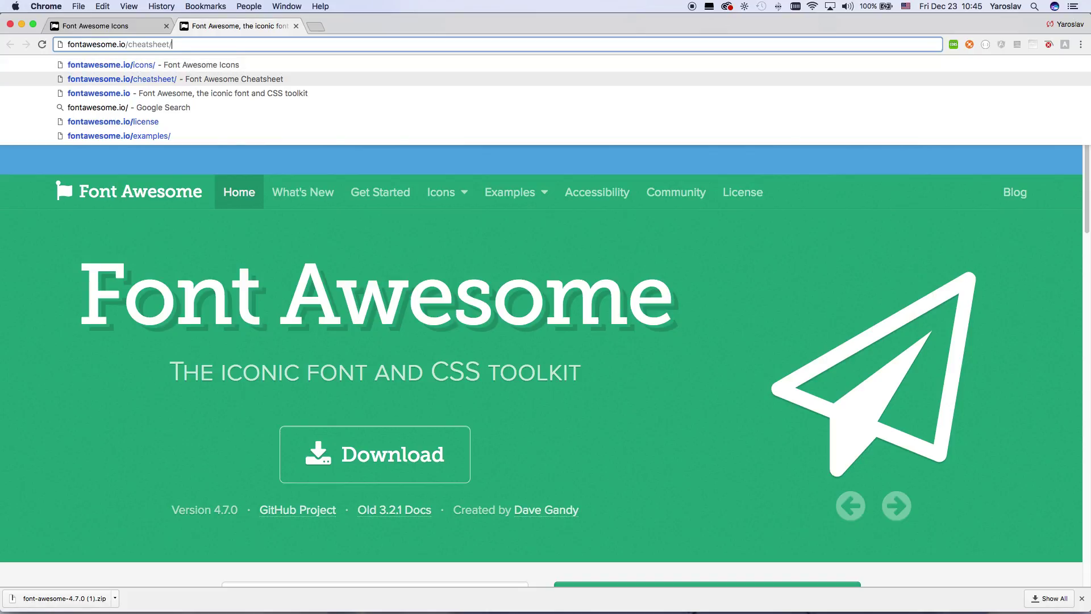
key(Return)
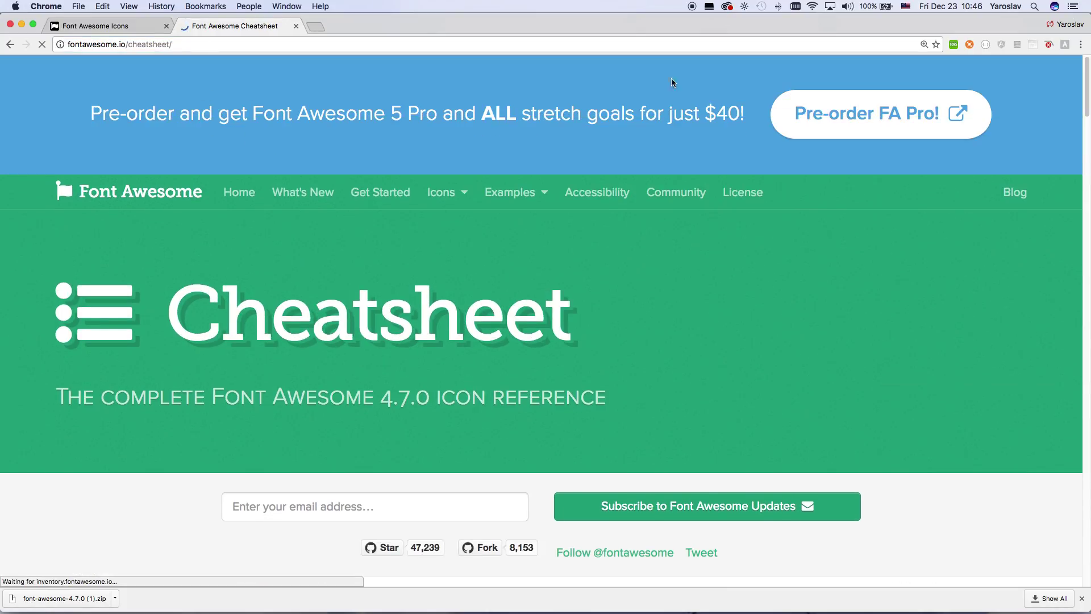
click(546, 193)
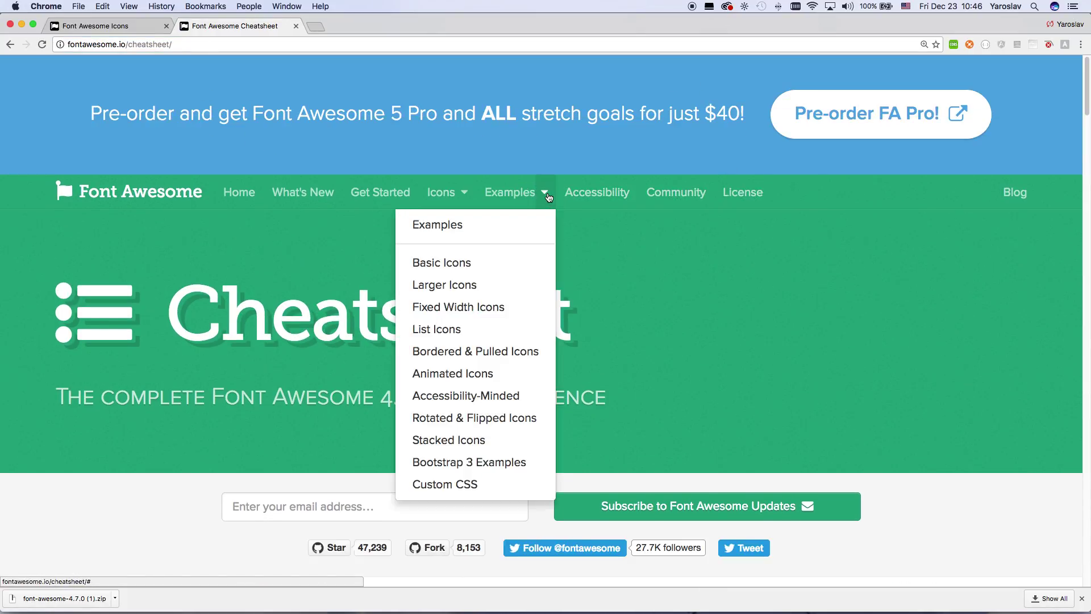
click(441, 192)
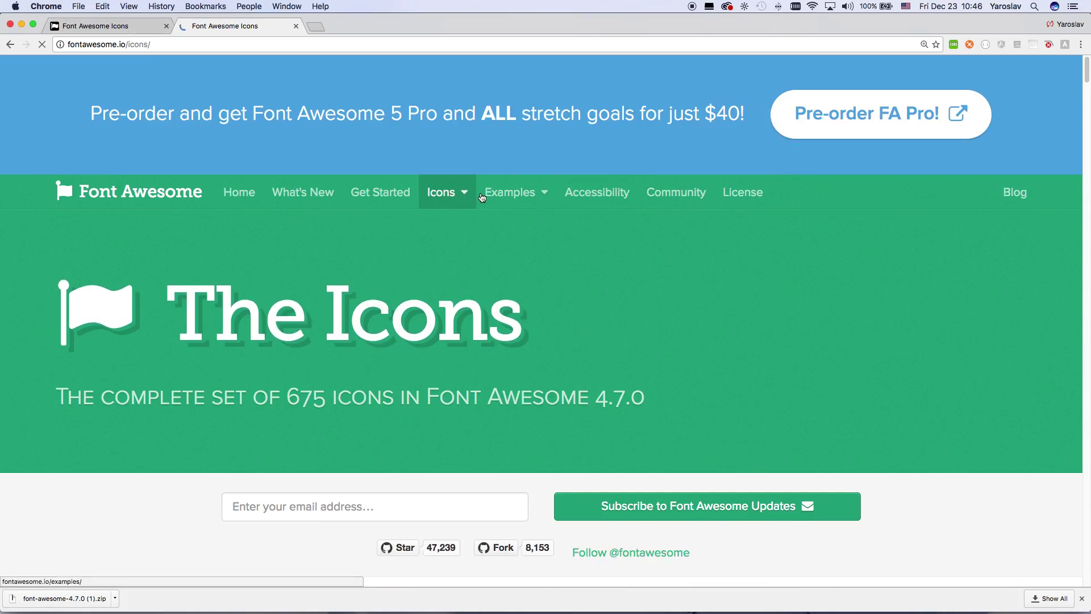
click(466, 194)
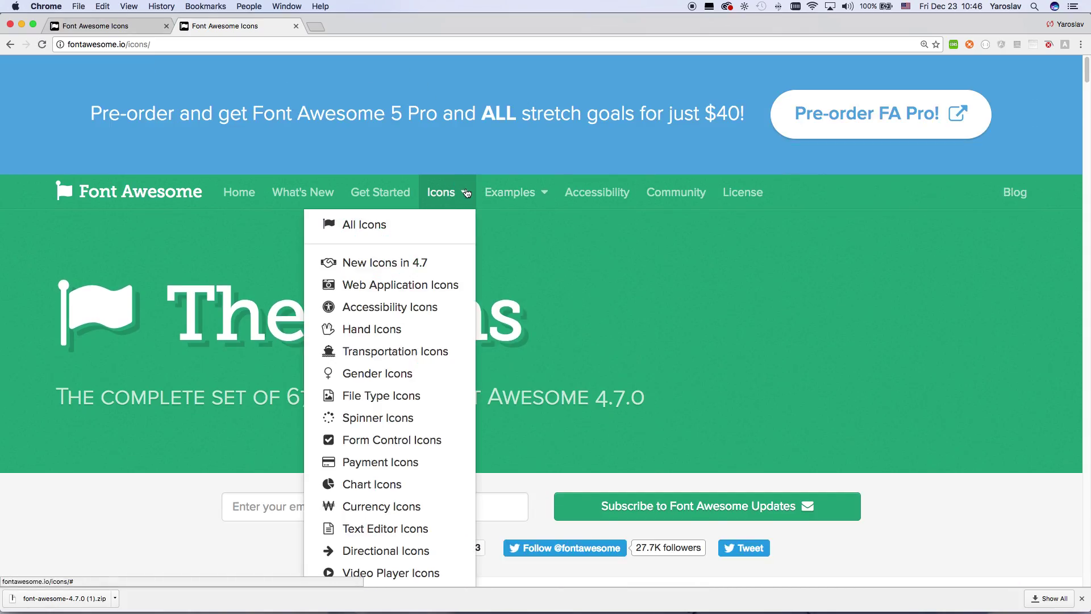
click(10, 44)
scroll(238, 187, down, 15)
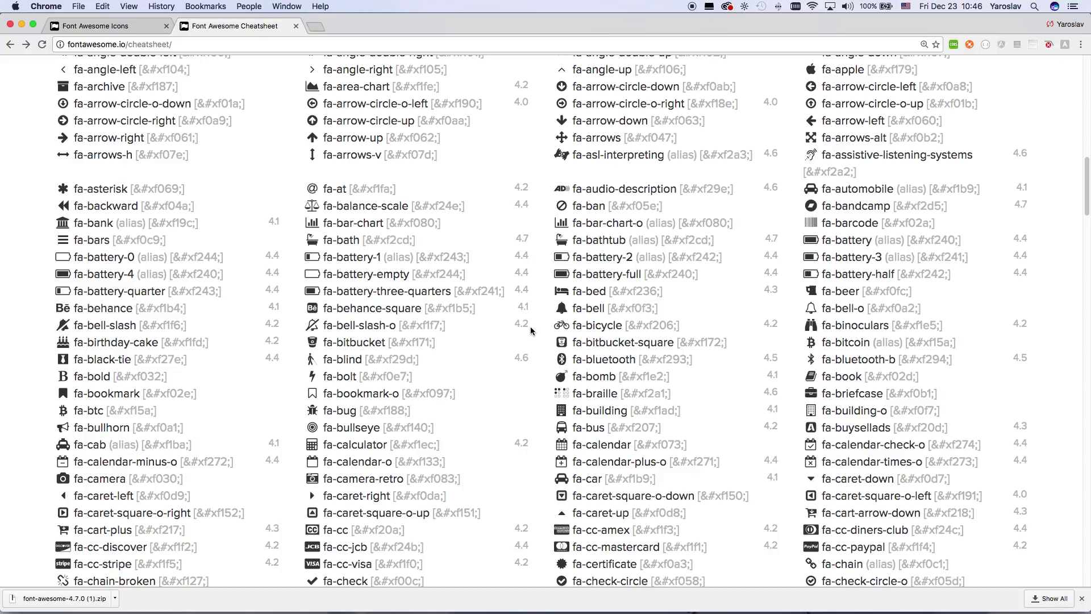
Step: Find 'home' on the cheatsheet and copy the fa-home glyph
key(cmd+f)
text(home)
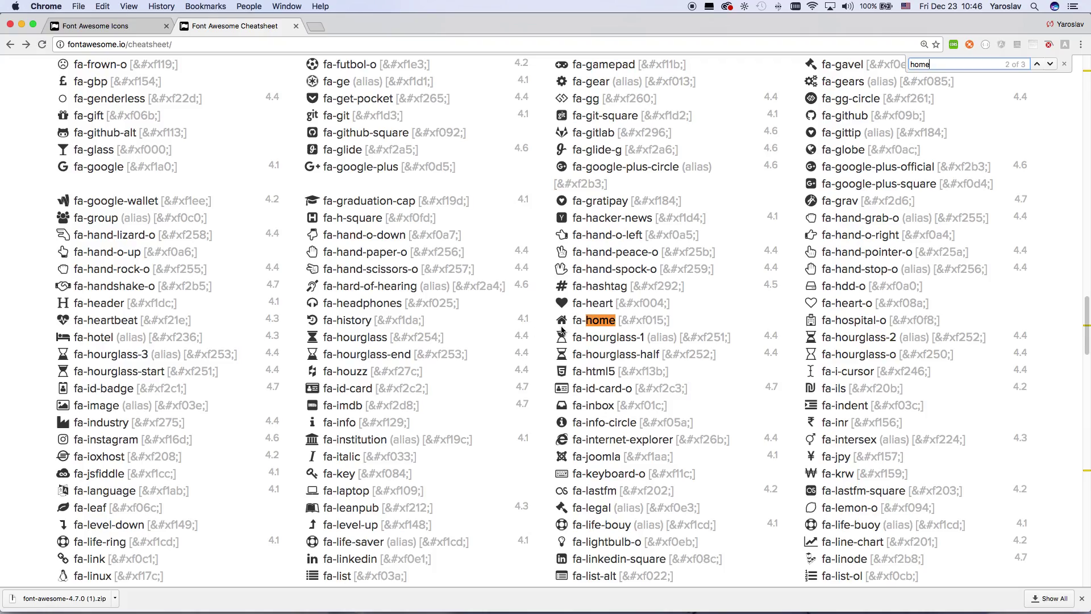
double_click(561, 319)
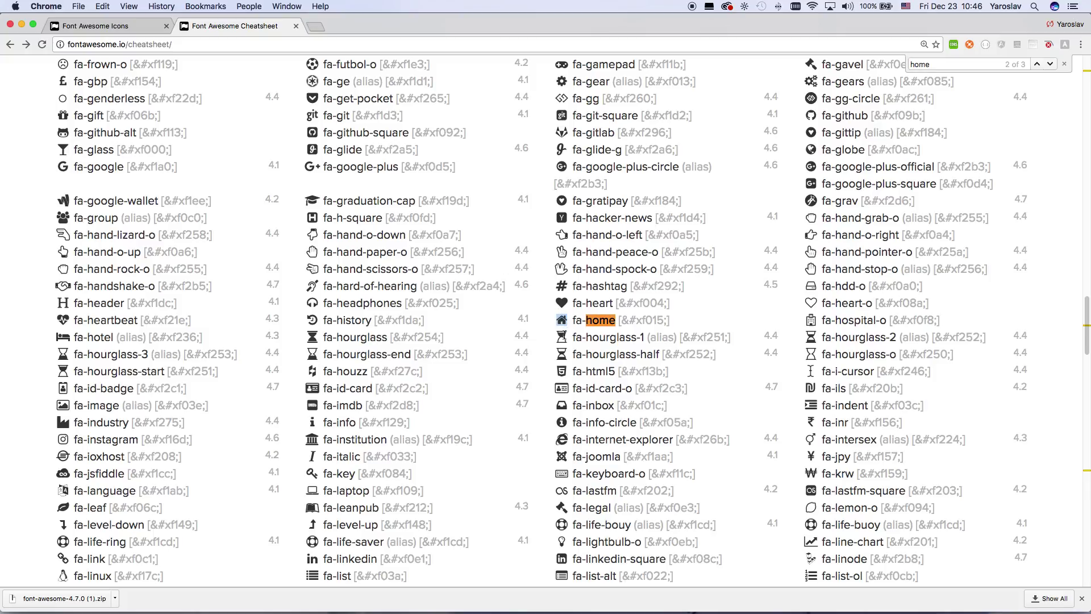
click(553, 319)
key(super+c)
key(super+Tab)
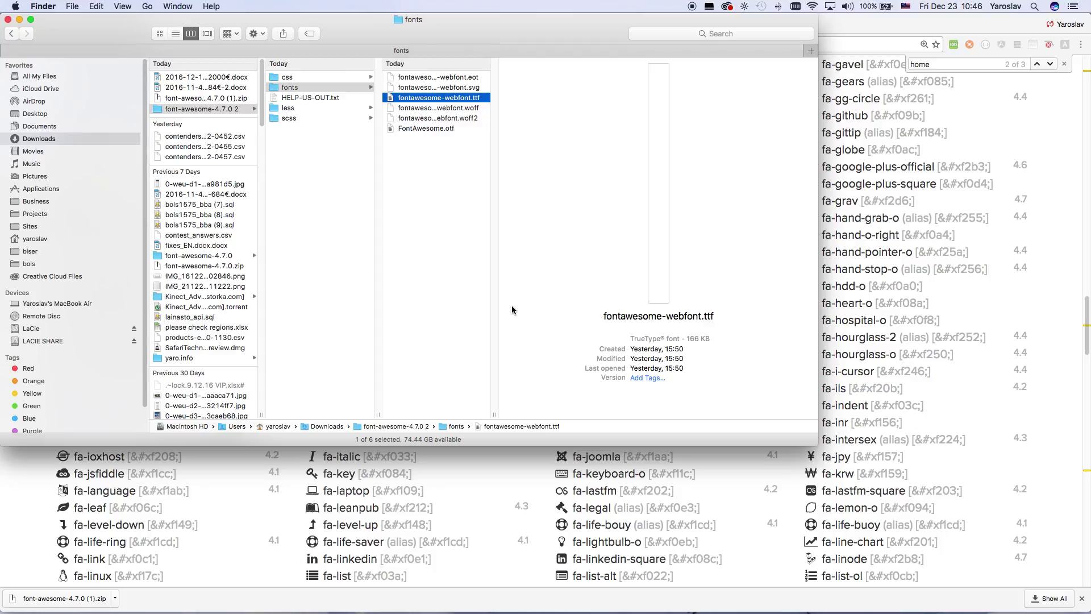
Step: Paste the home glyph into a new text box at the blue button's left end and select it
key(super+Tab)
key(super+Tab)
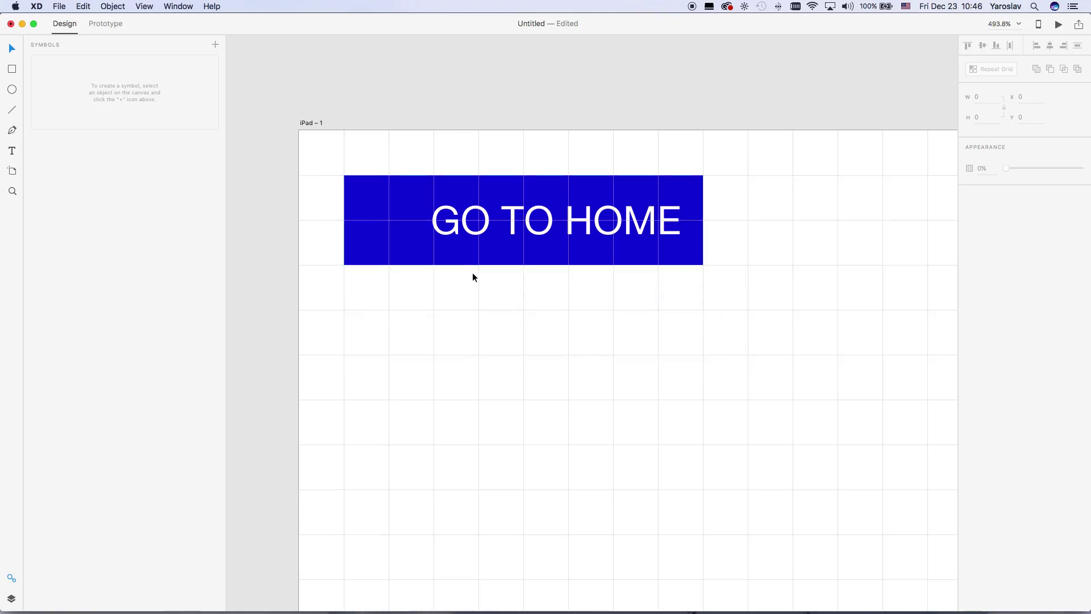
click(414, 219)
key(t)
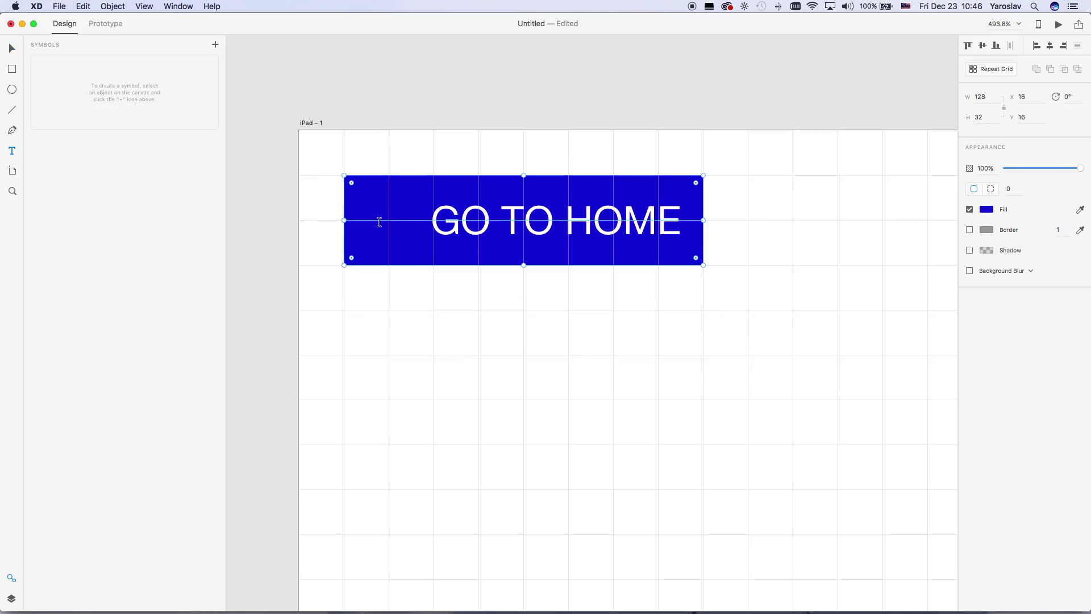
click(379, 222)
key(super+v)
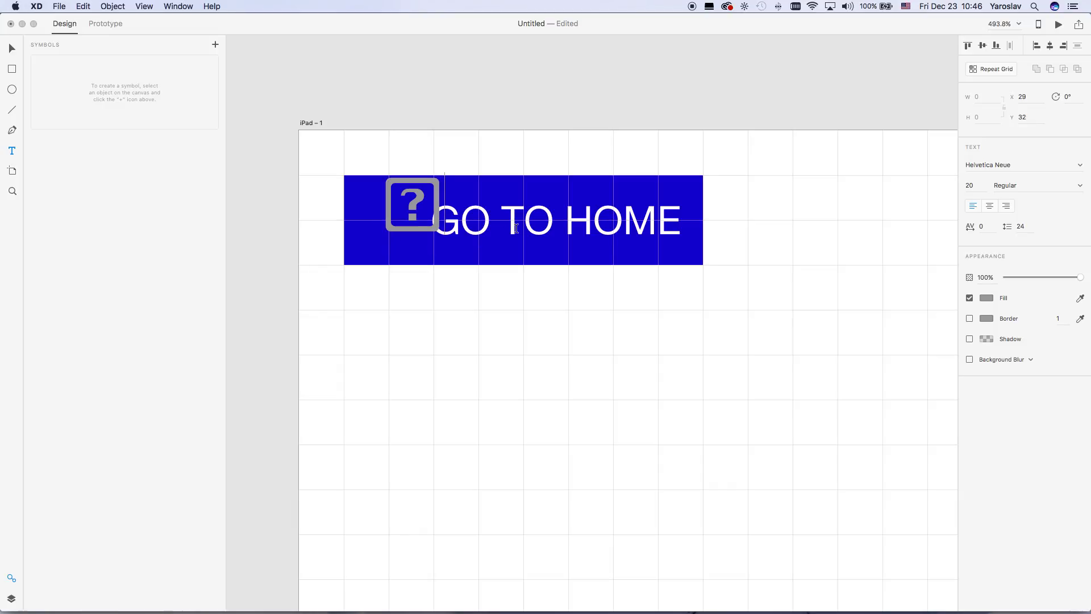
key(super+a)
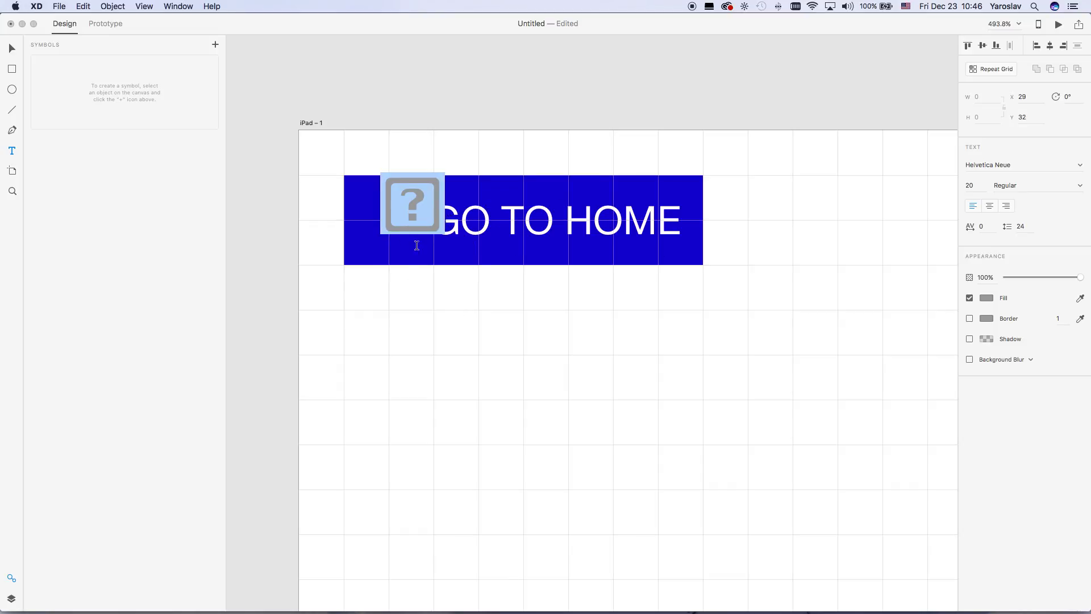
Step: Set the glyph's font to FontAwesome at size 16
click(1030, 165)
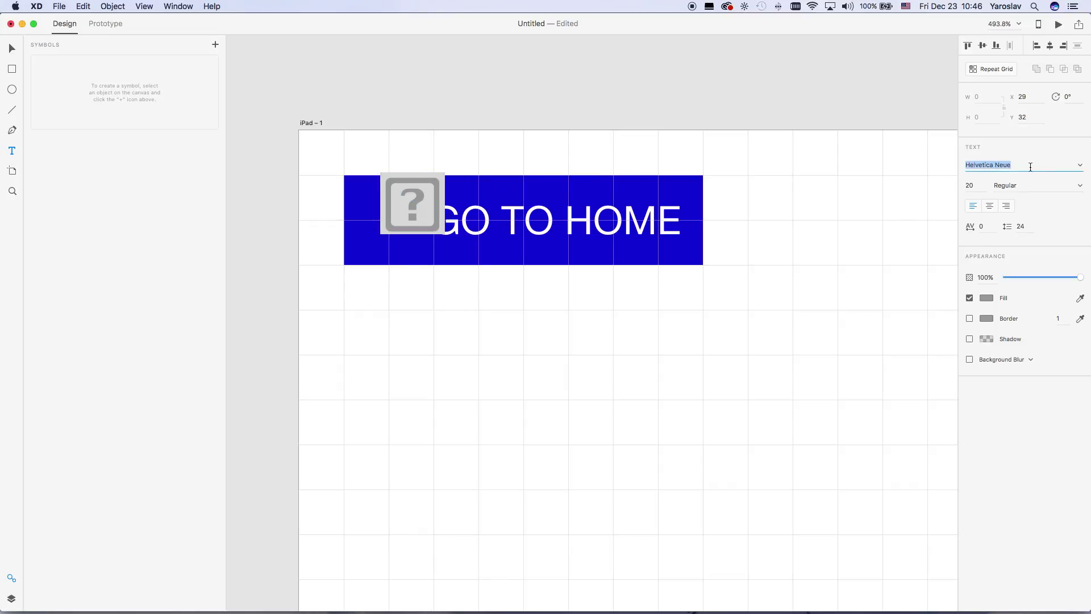
text(FontAwesome)
key(Return)
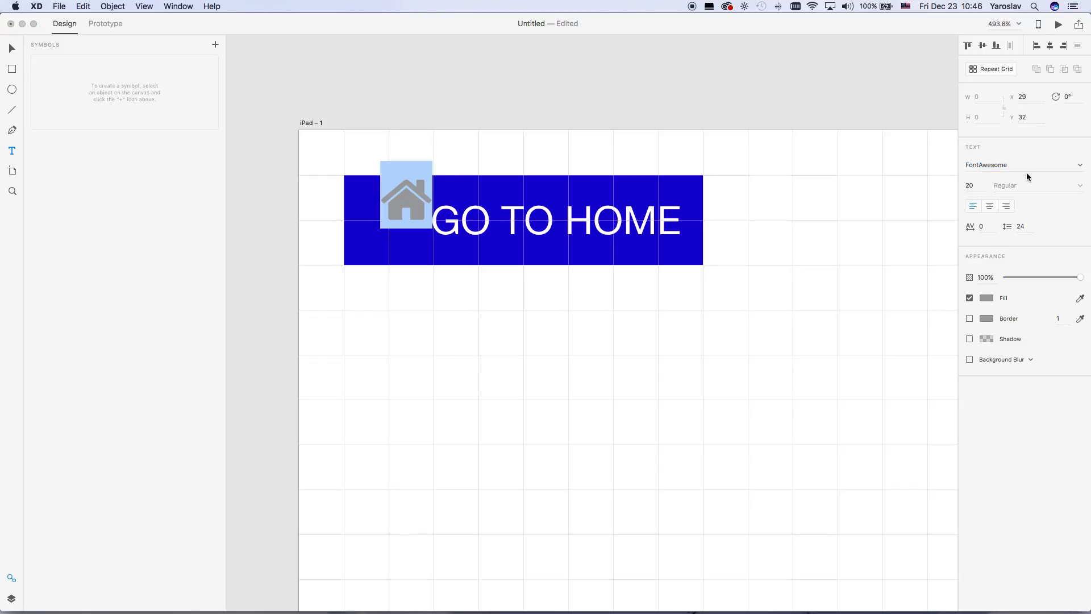
click(978, 186)
text(16)
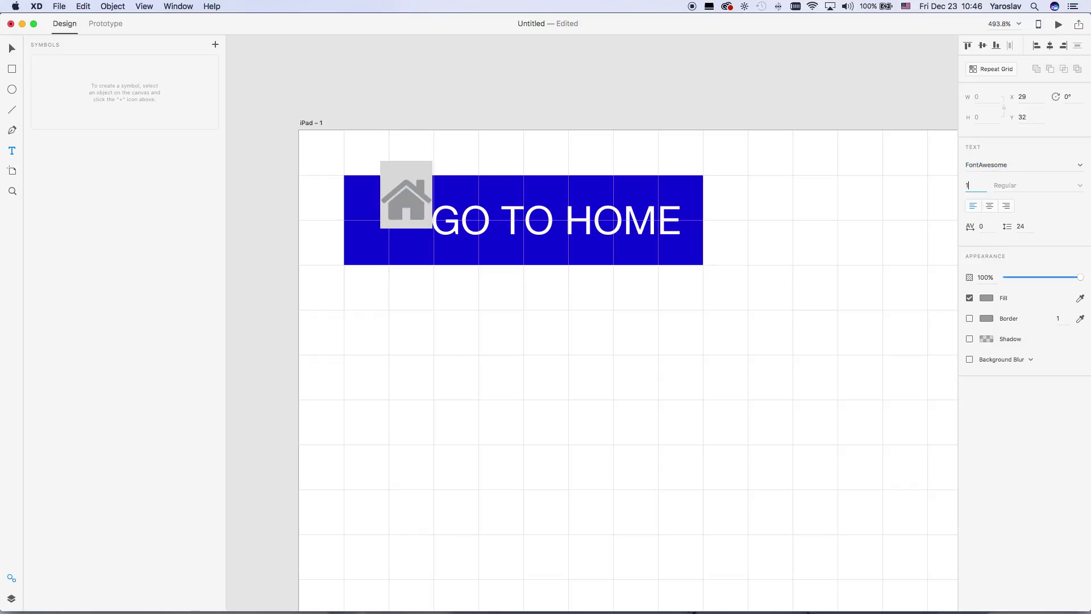
key(Return)
Step: Make the house icon white, place it just left of GO TO HOME, and fit the artboard in view
click(986, 298)
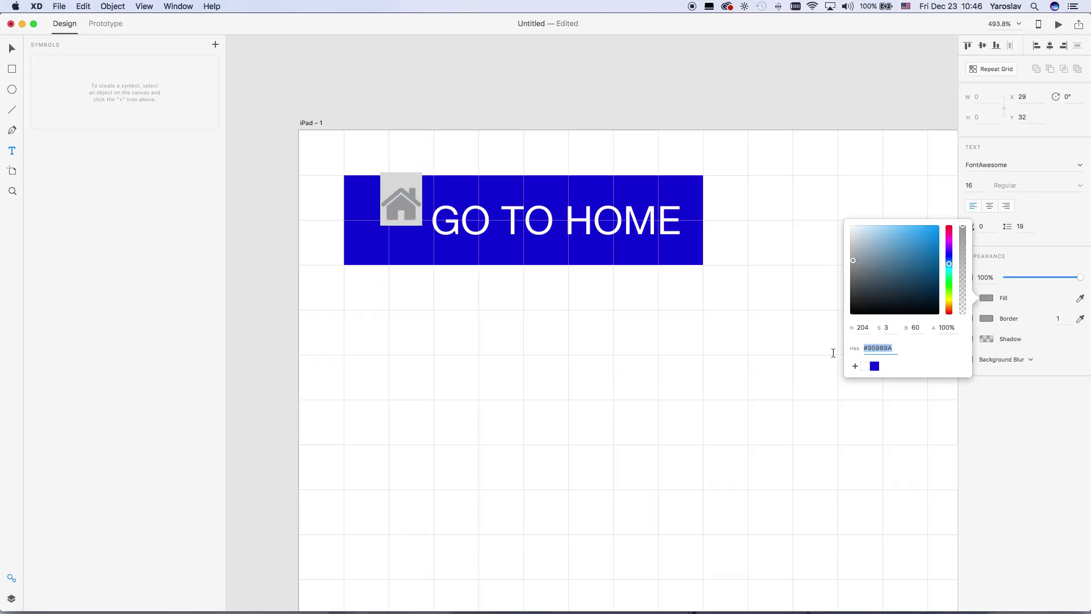
click(870, 370)
click(606, 399)
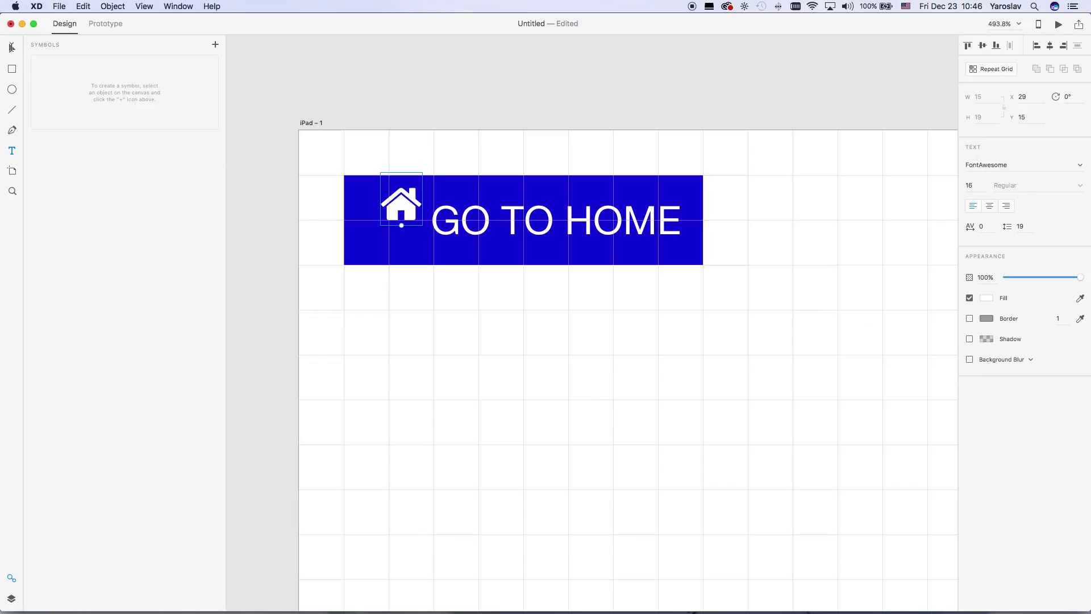
drag(412, 191, 392, 217)
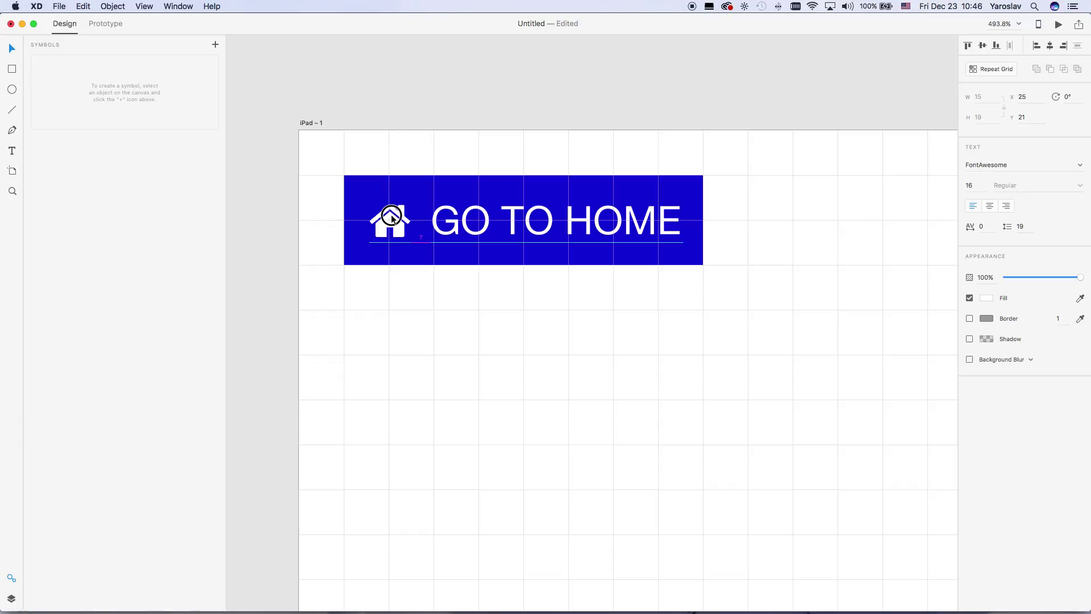
click(416, 357)
key(super+0)
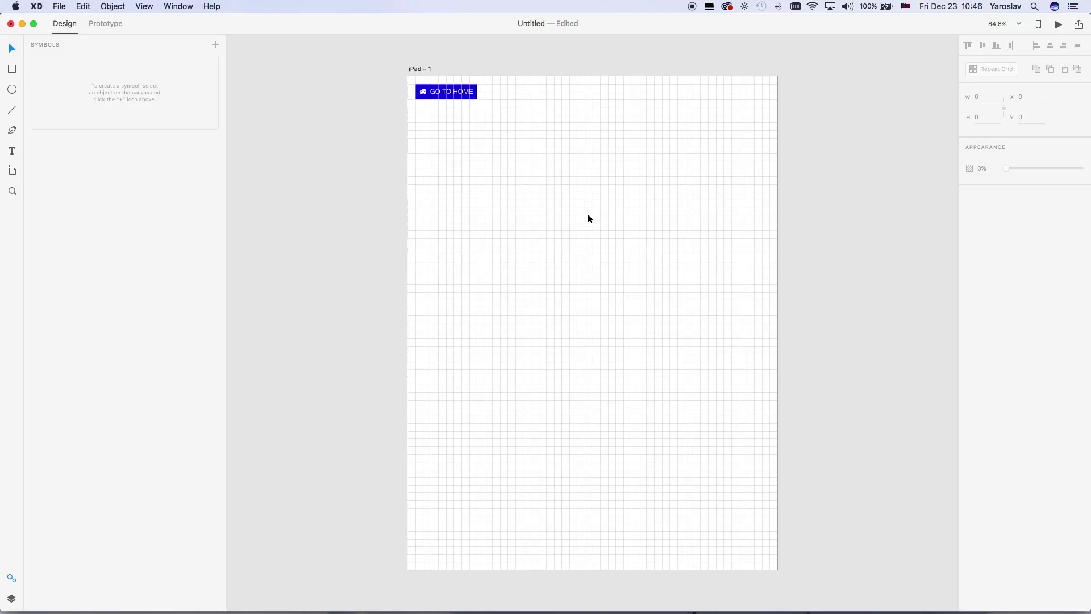
Step: Hide the artboard grid from the View menu
click(145, 6)
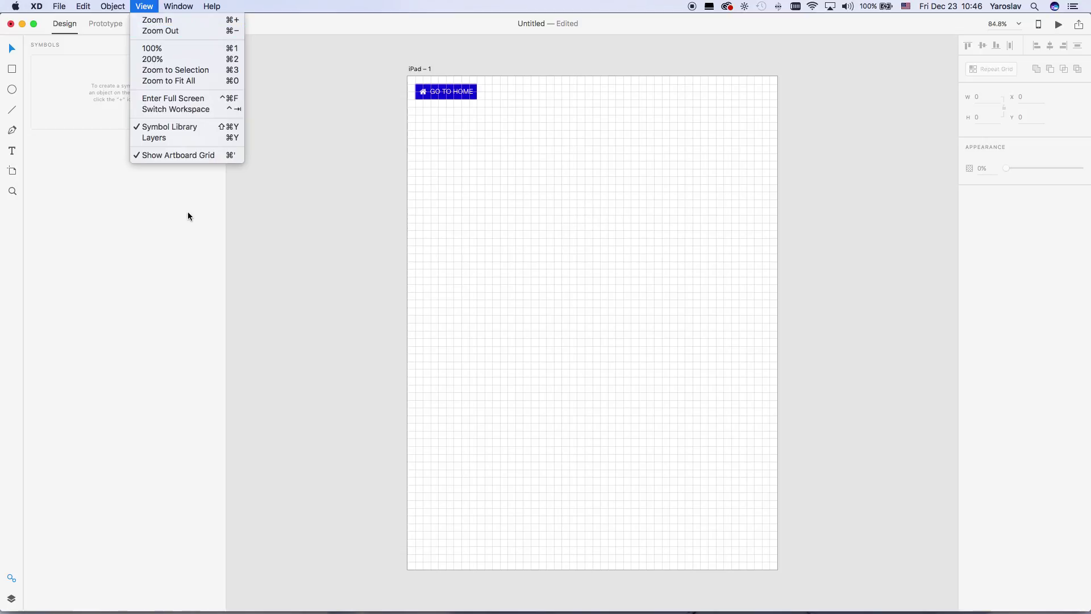
click(208, 154)
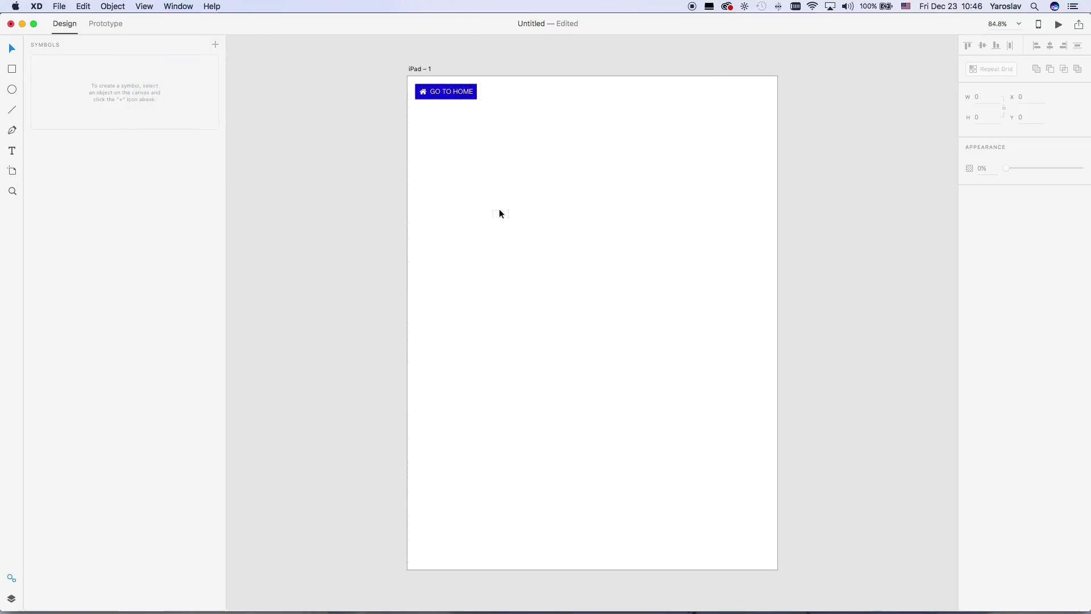
click(392, 76)
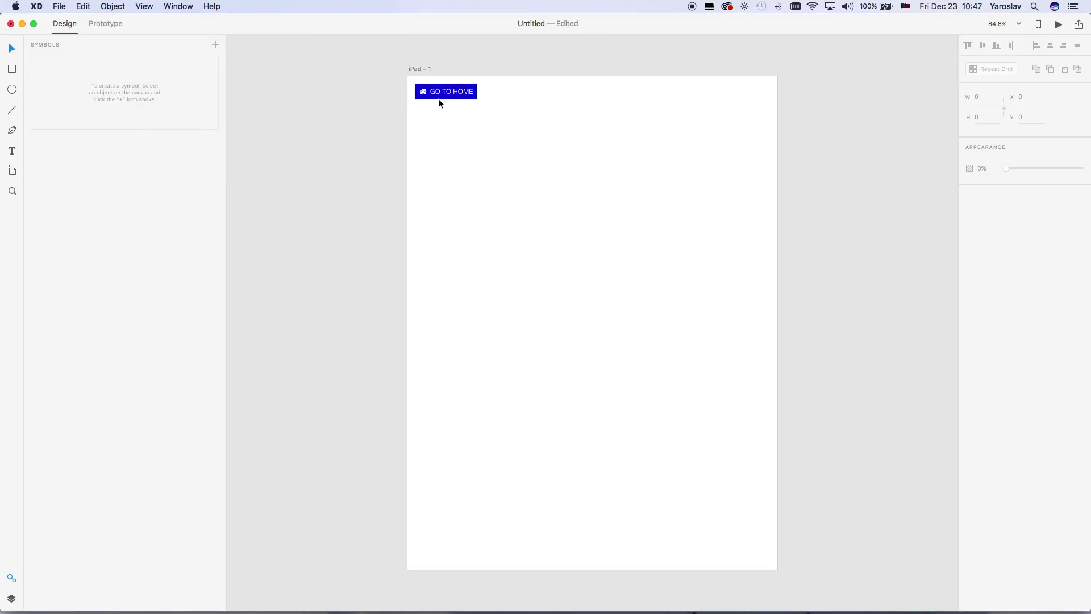
Step: Zoom onto the GO TO HOME button and widen its blue rectangle from 128 to 131
key(z)
drag(407, 59, 527, 149)
key(v)
click(511, 300)
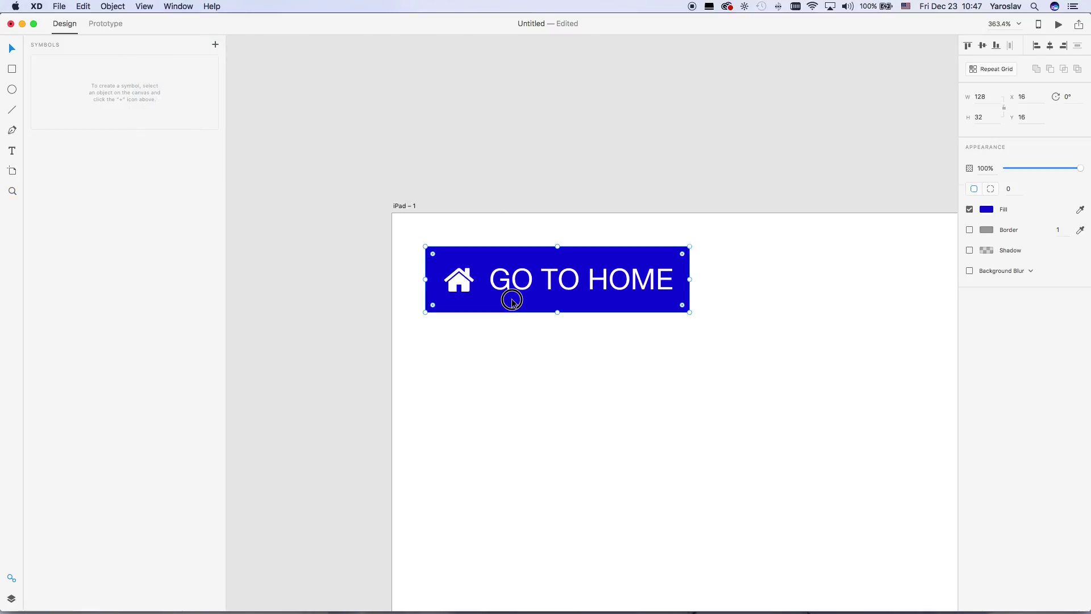
click(691, 279)
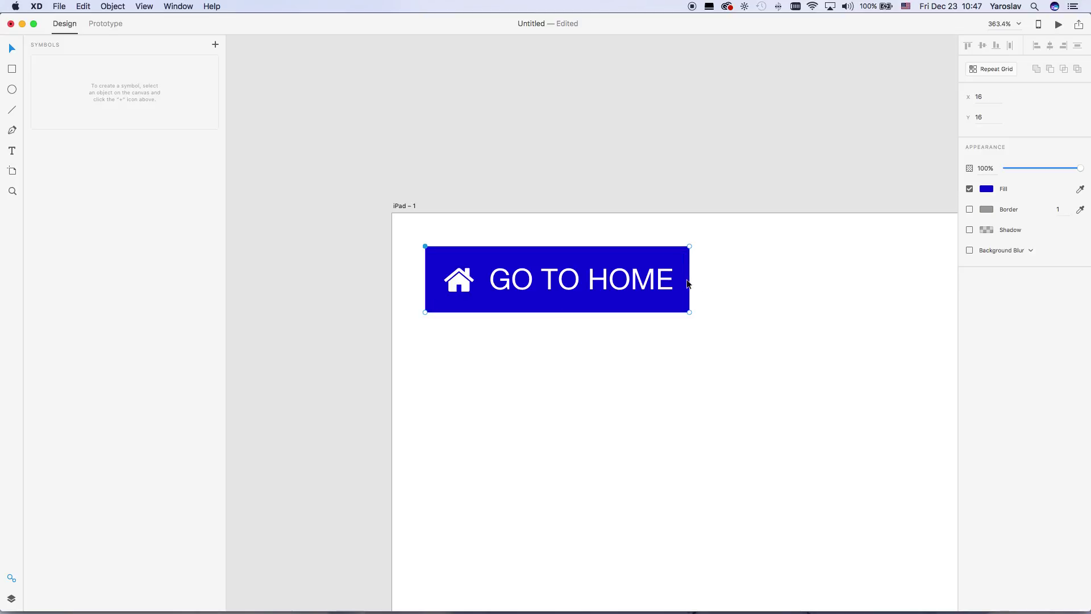
click(687, 278)
drag(689, 279, 696, 279)
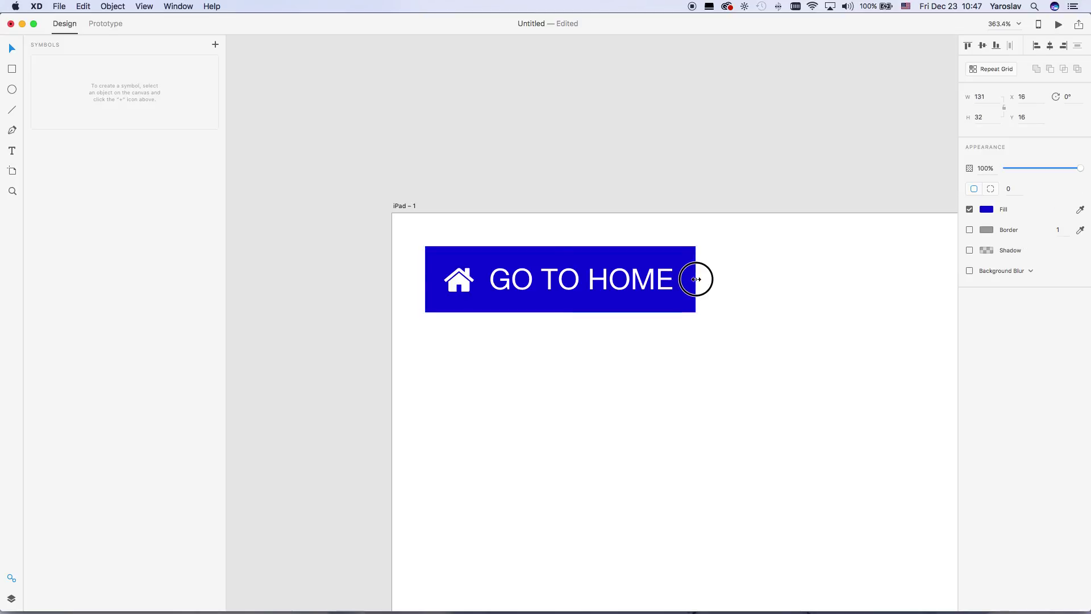
click(642, 378)
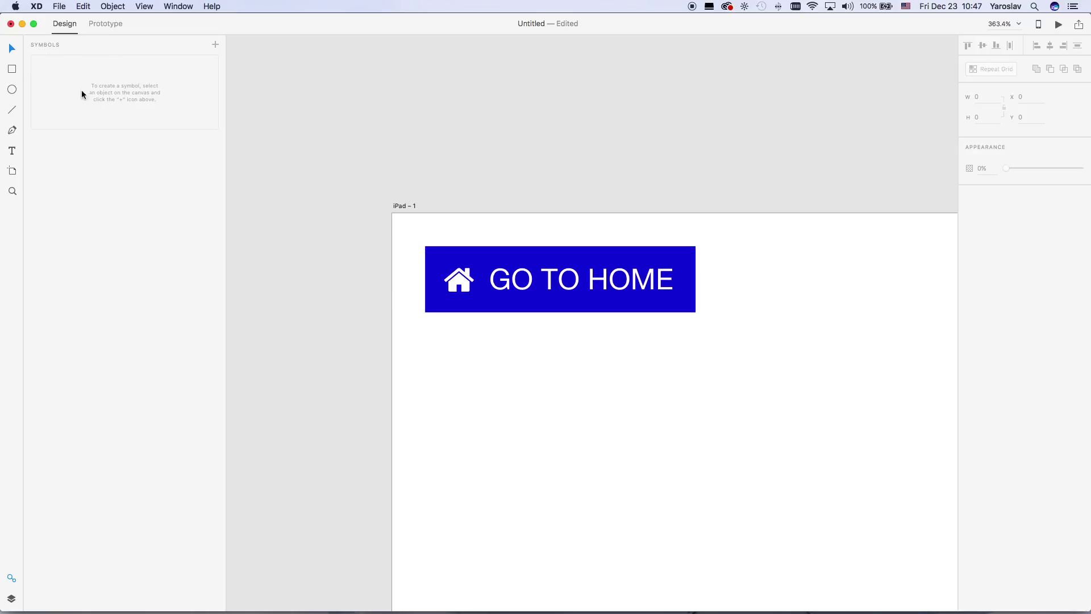
Step: Group the GO TO HOME button's rectangle, icon and label together
click(12, 67)
click(13, 54)
drag(404, 243, 759, 340)
key(super+g)
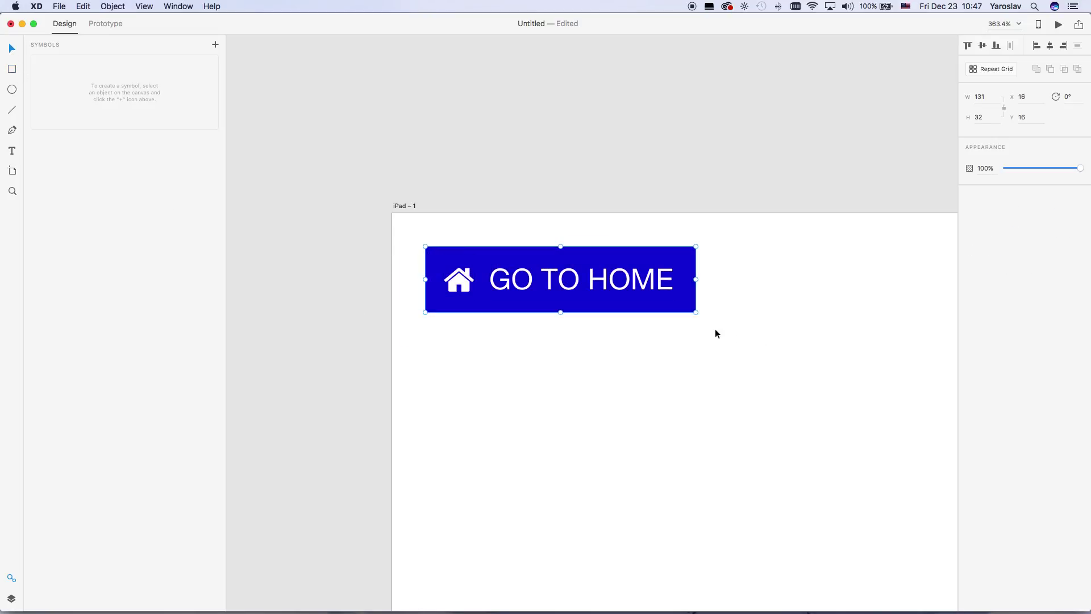
Step: Rename the Group 1 layer to 'Button - Go to Home'
click(11, 598)
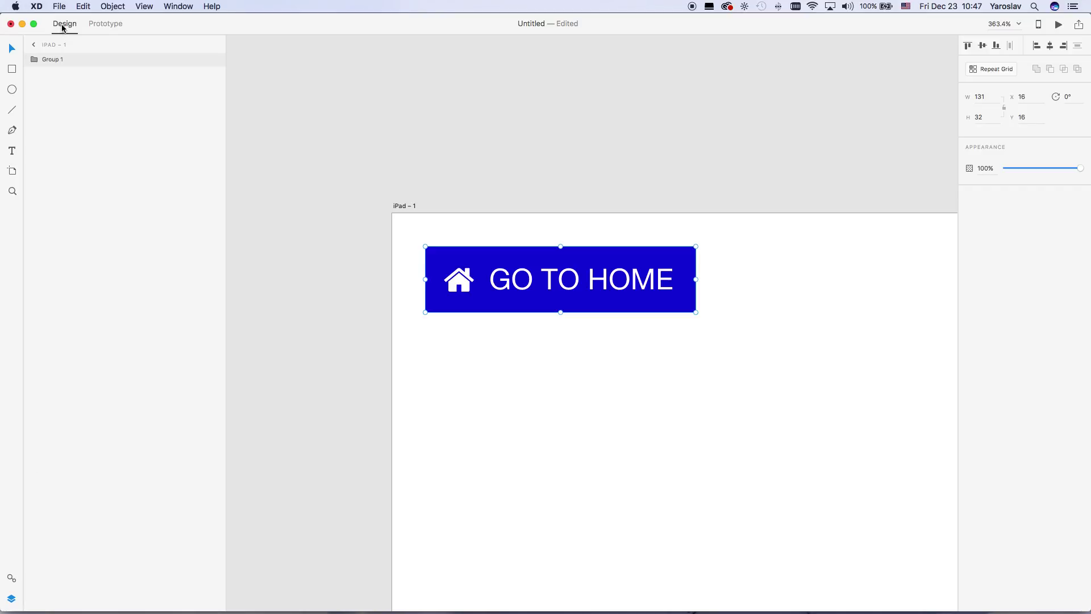
double_click(51, 65)
text(Button - Go to Home)
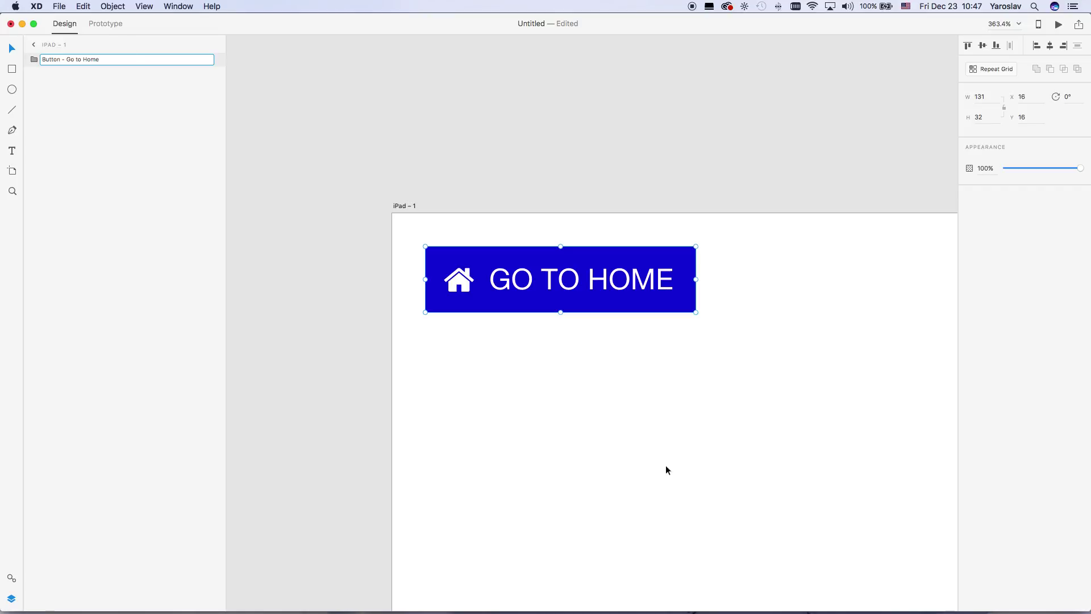
click(666, 465)
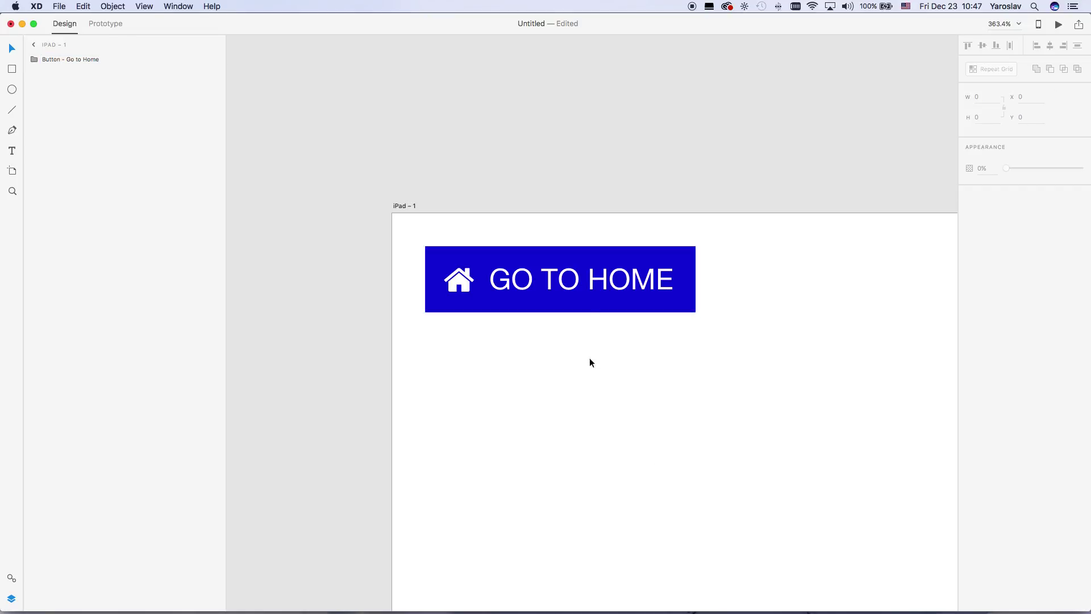
click(568, 288)
Step: Switch the iPad artboard grid back on behind the grouped button, toggling it with Cmd+'
click(561, 370)
click(145, 6)
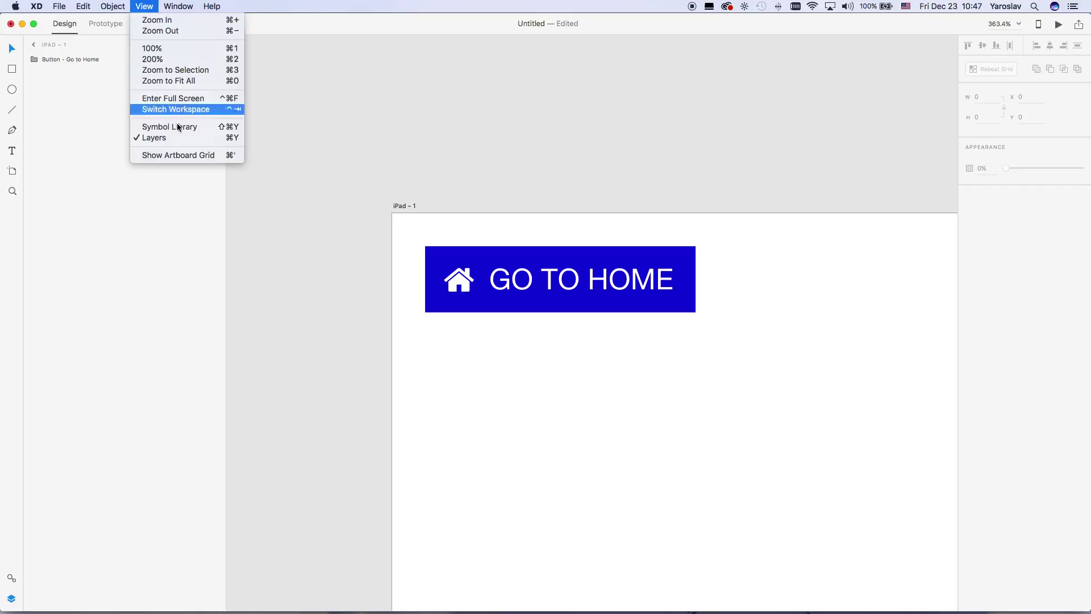
click(181, 155)
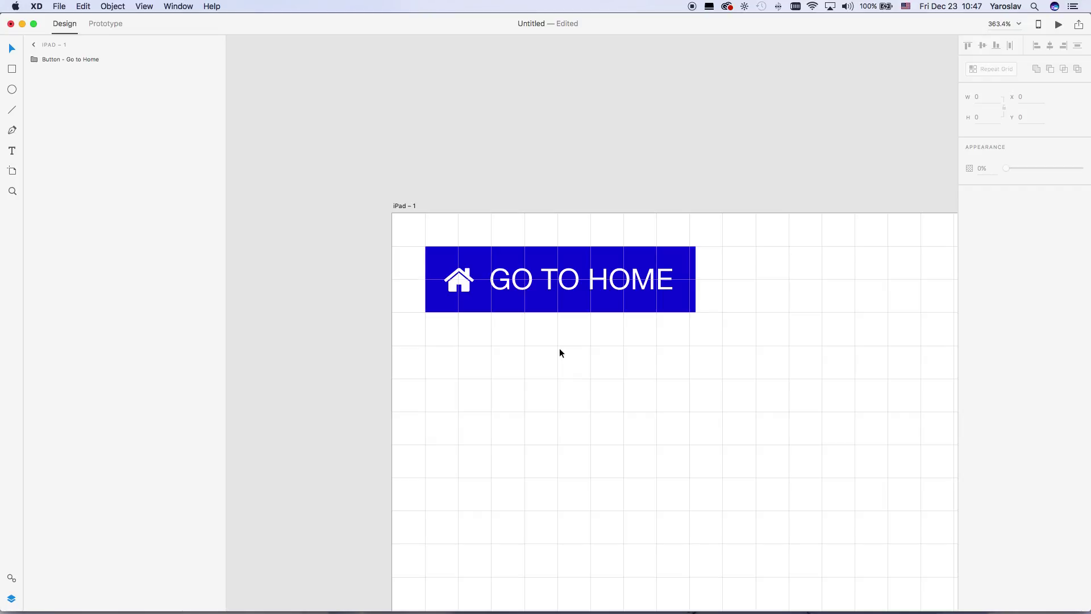
key(super+apostrophe)
key(super+apostrophe)
key(super+apostrophe)
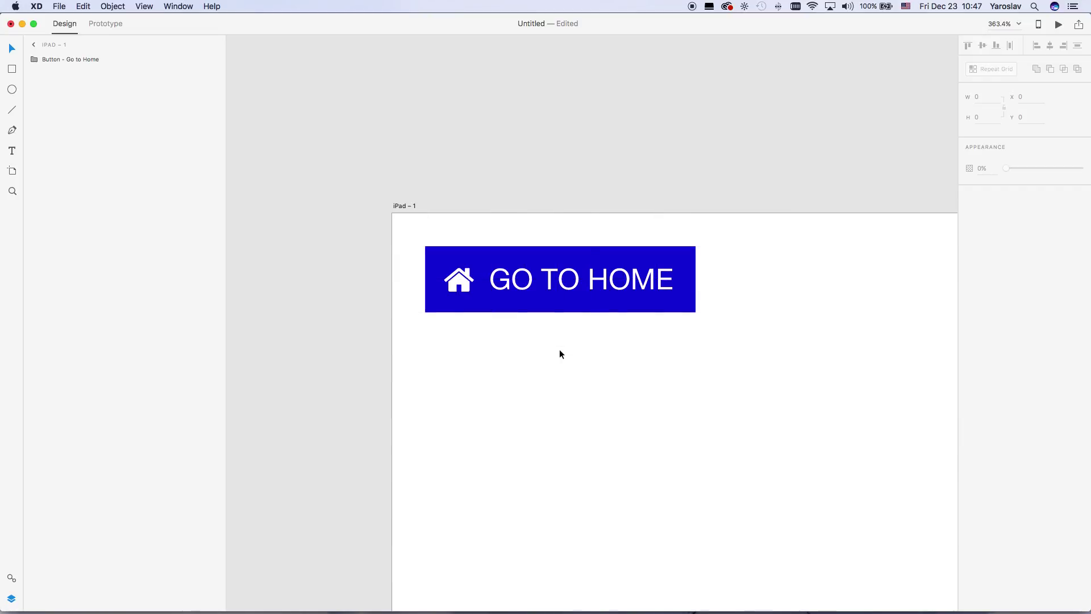
key(super+apostrophe)
key(super+apostrophe)
key(super+apostrophe)
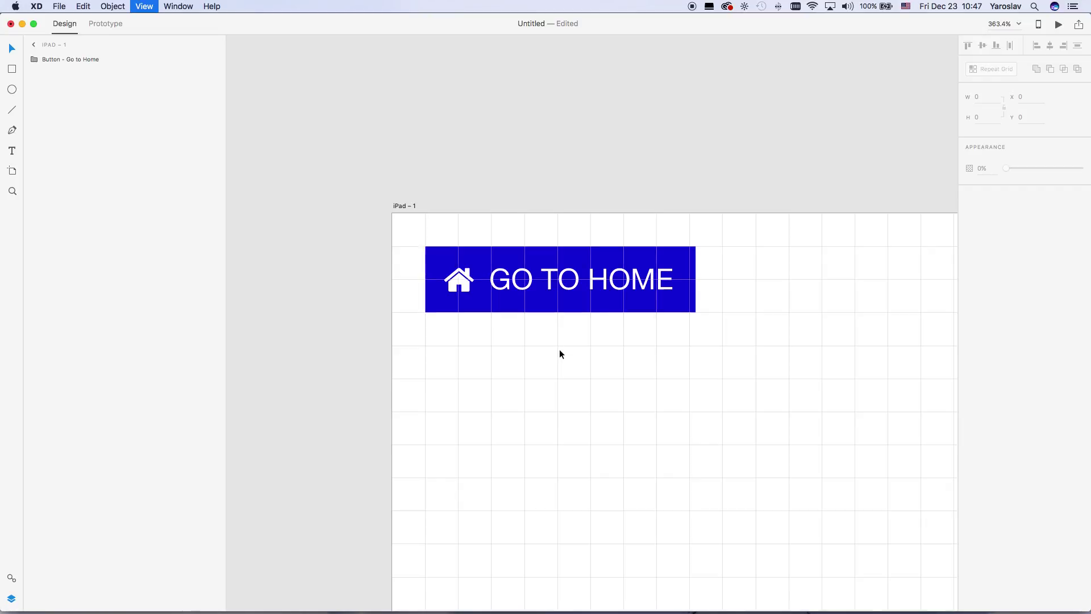
scroll(559, 355, down, 3)
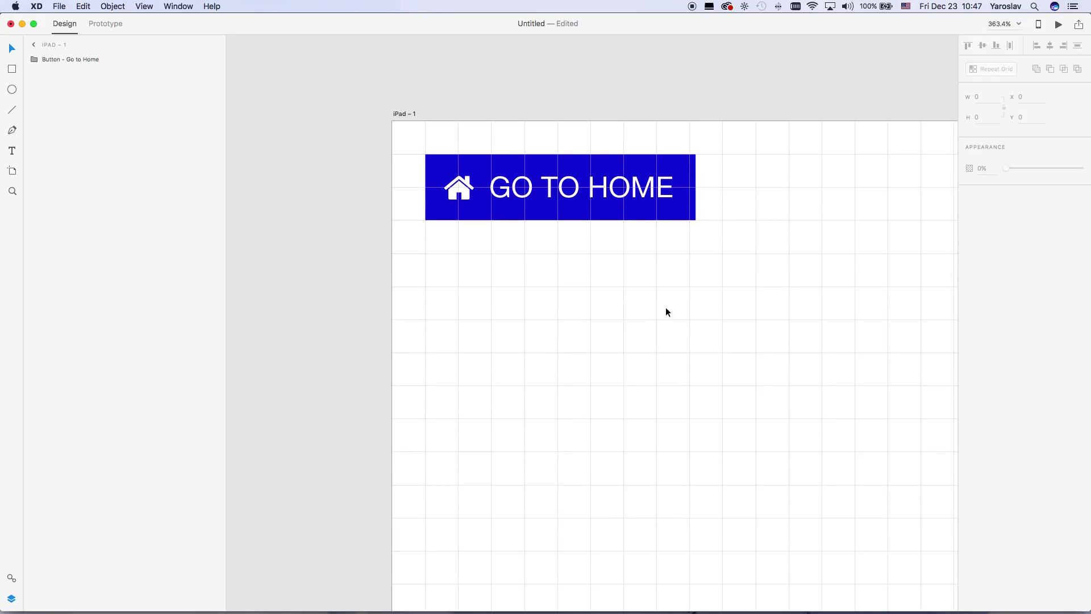
Step: Alt-drag a copy of the GO TO HOME button just below the original
click(618, 162)
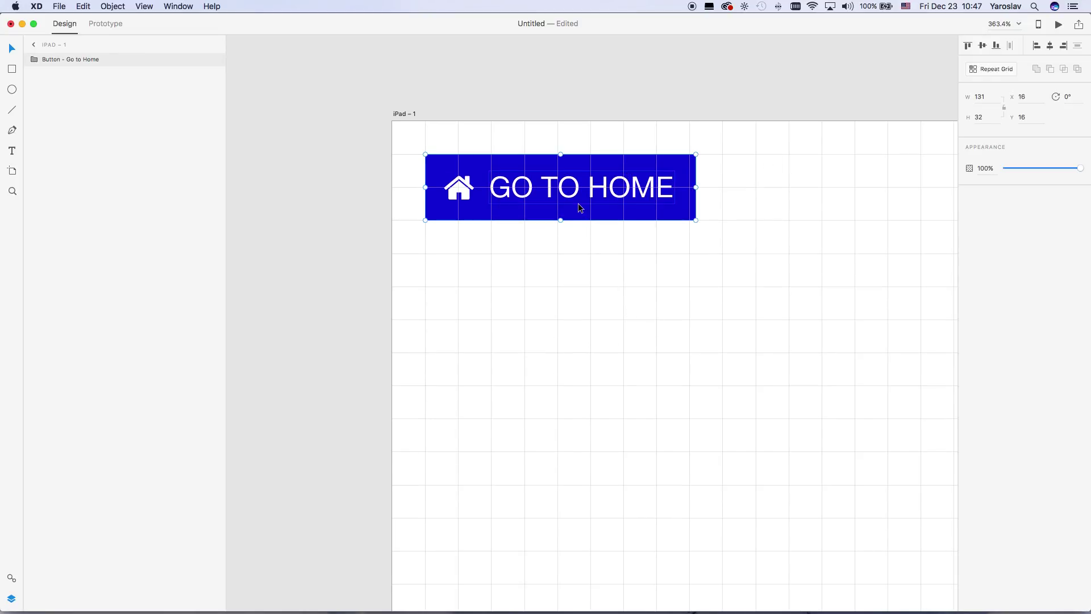
drag(578, 203, 570, 293)
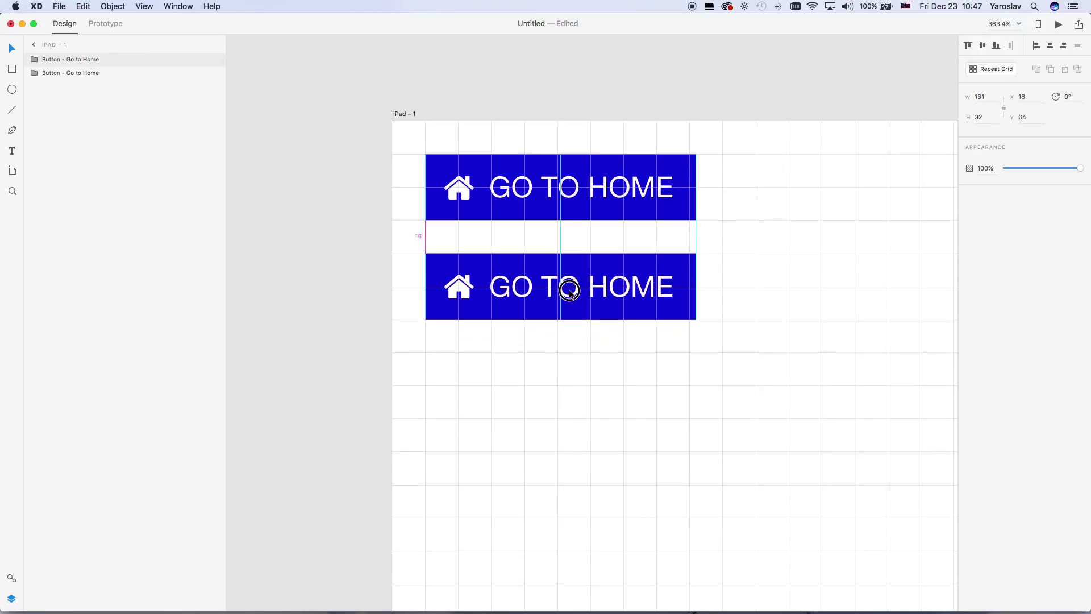
click(671, 372)
scroll(621, 430, down, 3)
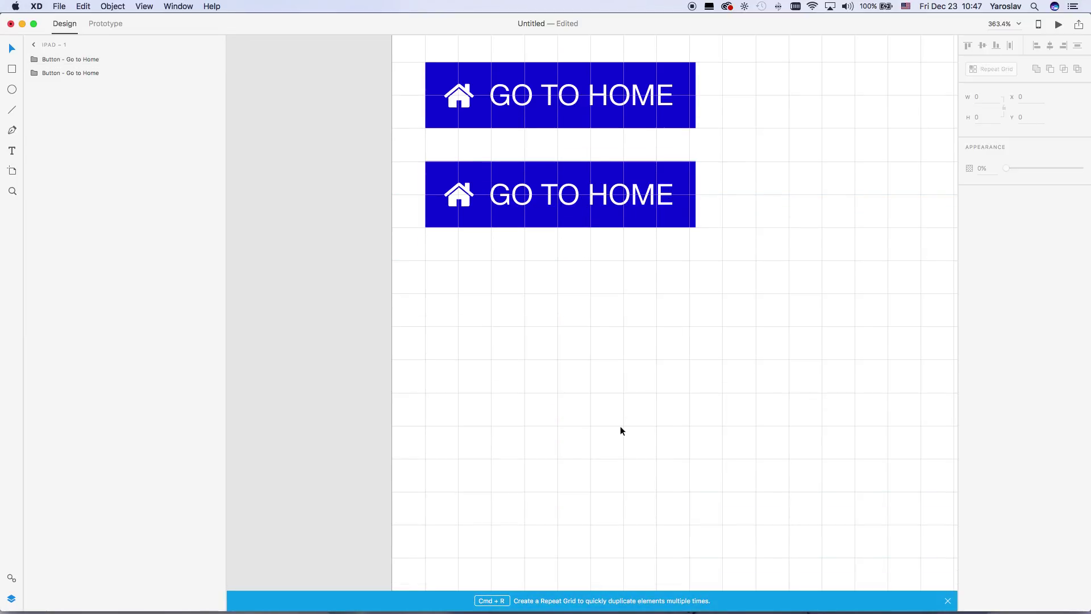
scroll(615, 370, up, 1)
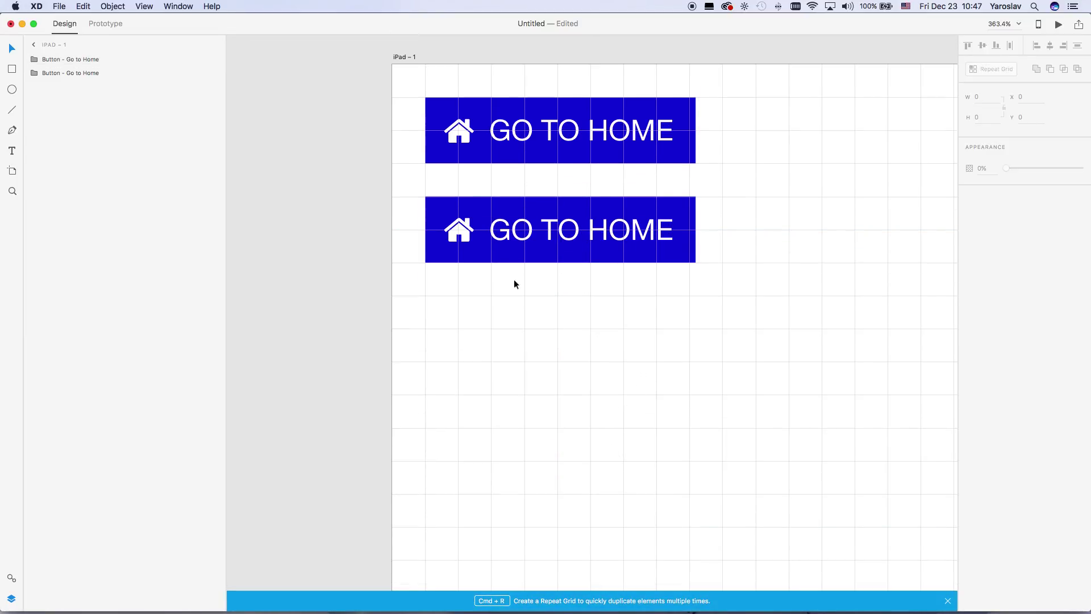
click(575, 228)
Step: Change the copy's label text to LOGOUT
double_click(575, 225)
double_click(575, 225)
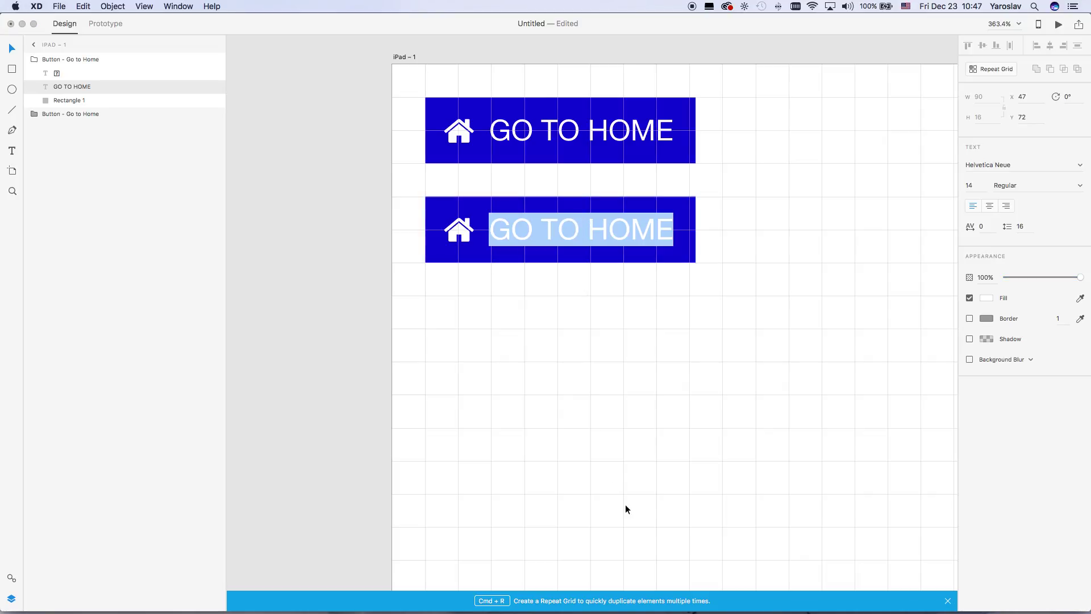
text(GO TO)
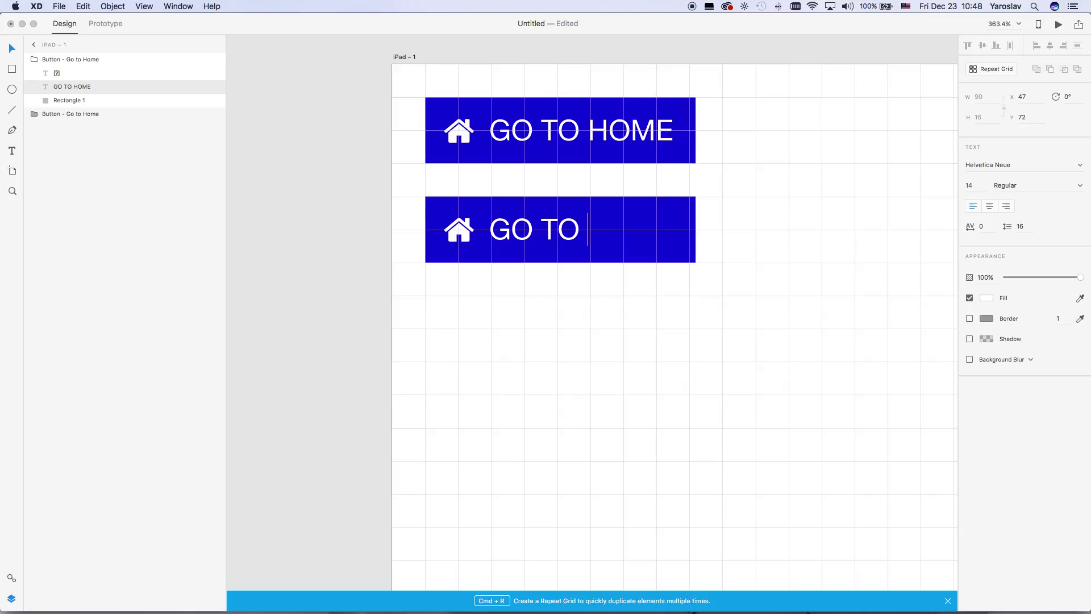
key(BackSpace)
key(BackSpace)
key(BackSpace)
key(BackSpace)
key(BackSpace)
key(BackSpace)
text(LOGOUT)
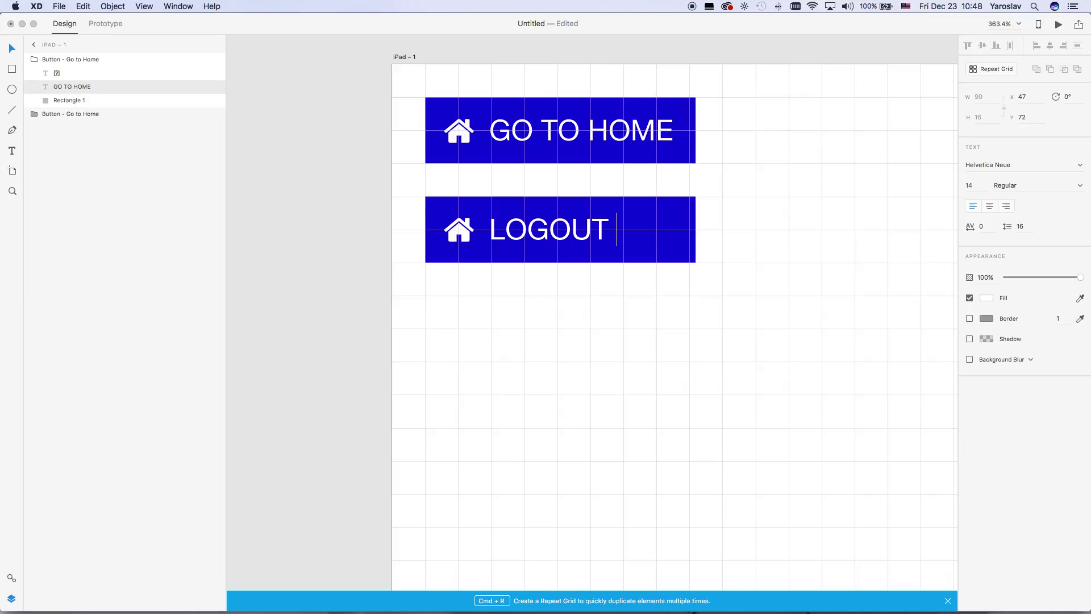
key(Escape)
Step: Narrow the LOGOUT background to 99 wide and select the copy's house icon
click(663, 213)
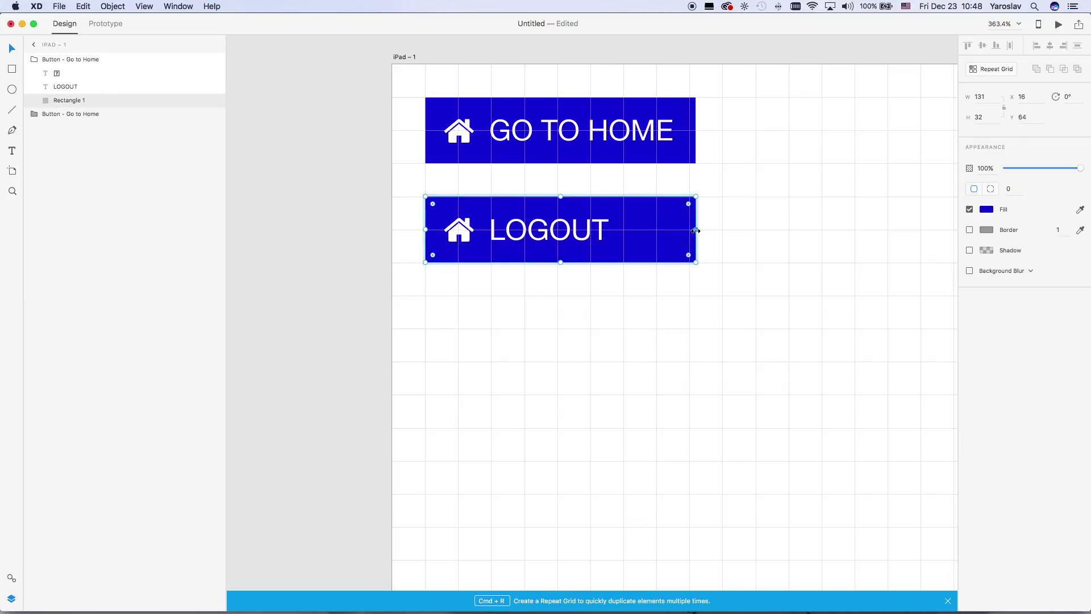
drag(695, 231, 632, 228)
click(513, 245)
double_click(451, 234)
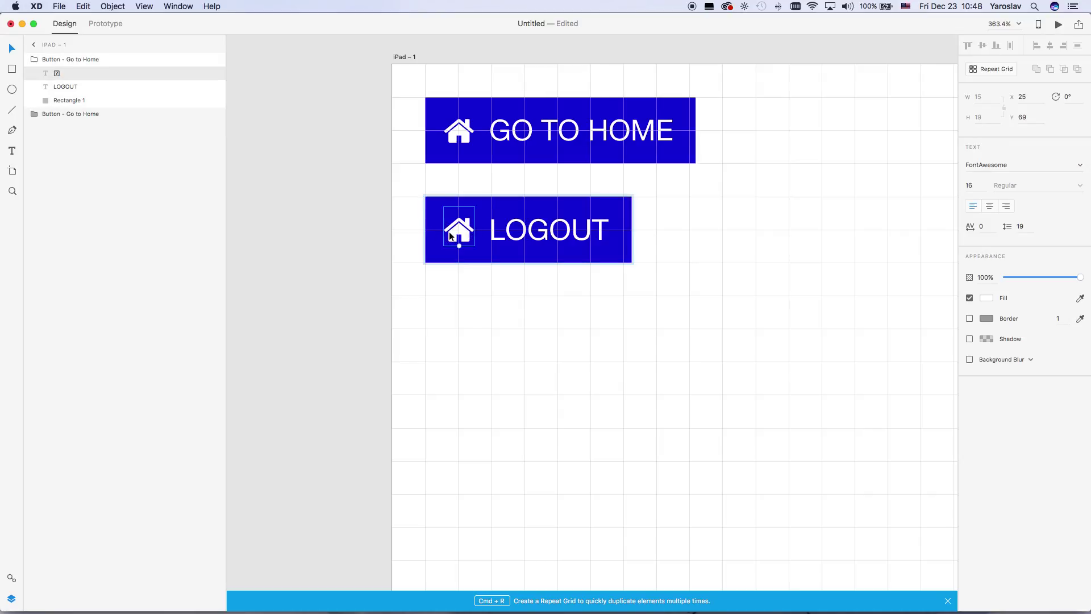
key(super+Tab)
key(super+Tab)
key(super+Tab)
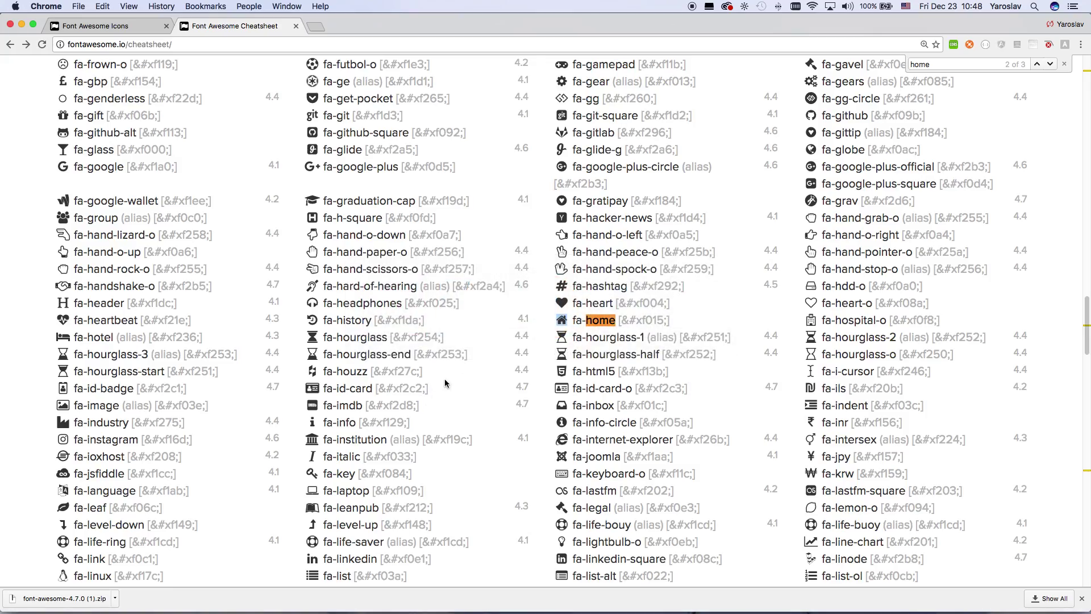
Step: Search the Font Awesome icons for 'logo'
key(super+f)
text(logo)
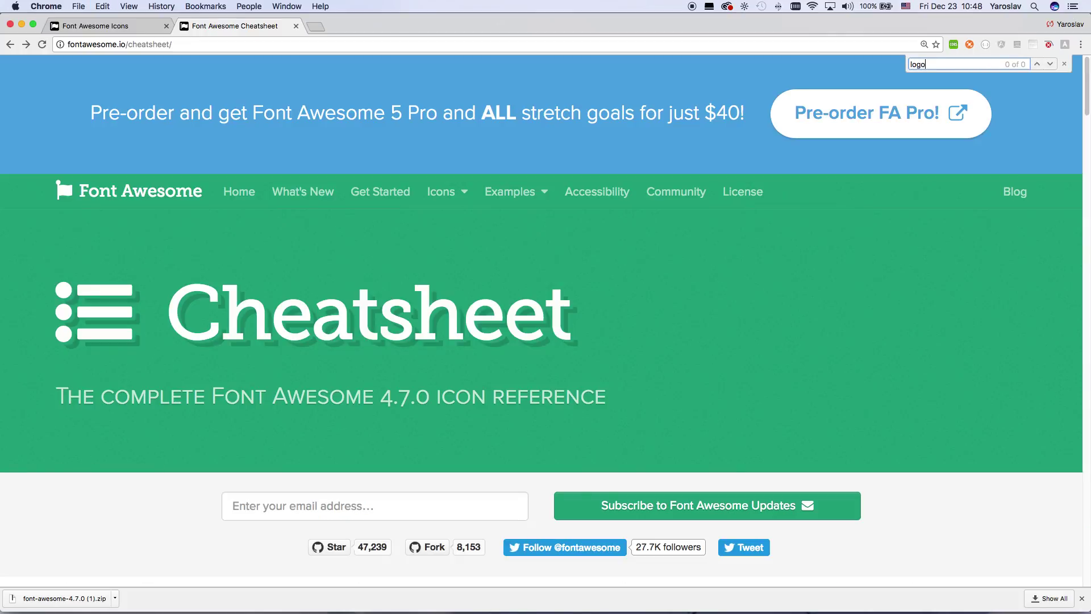
key(Escape)
key(super+alt+Left)
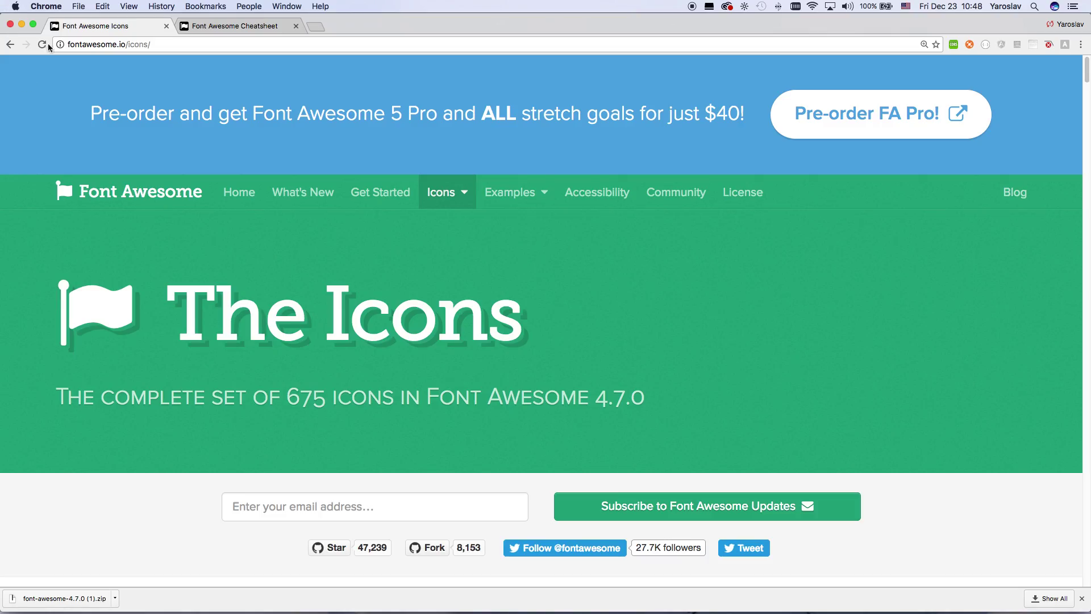
scroll(187, 85, down, 10)
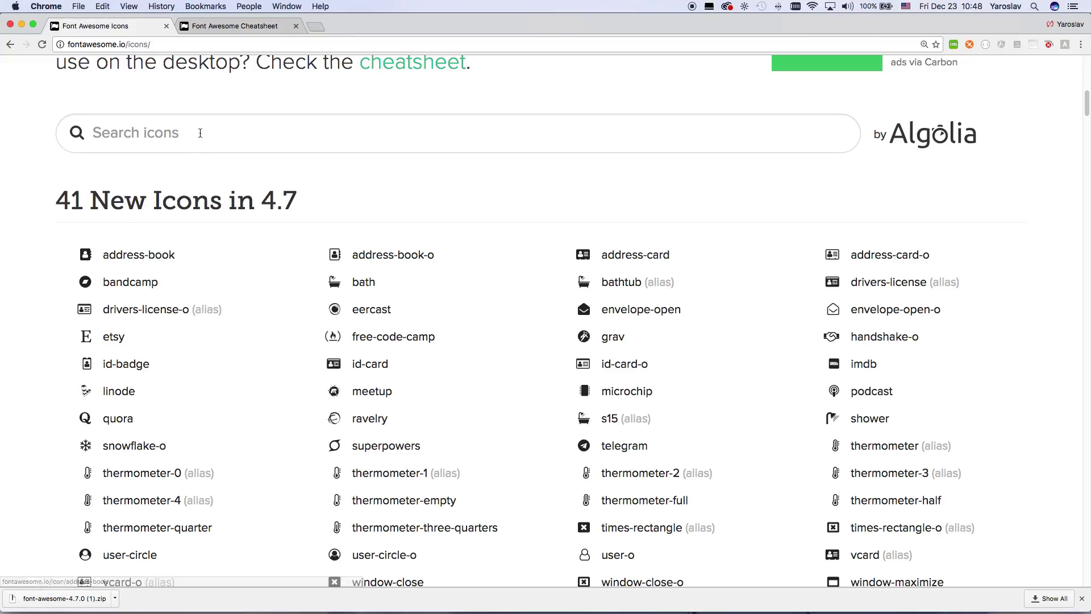
click(199, 133)
text(logo)
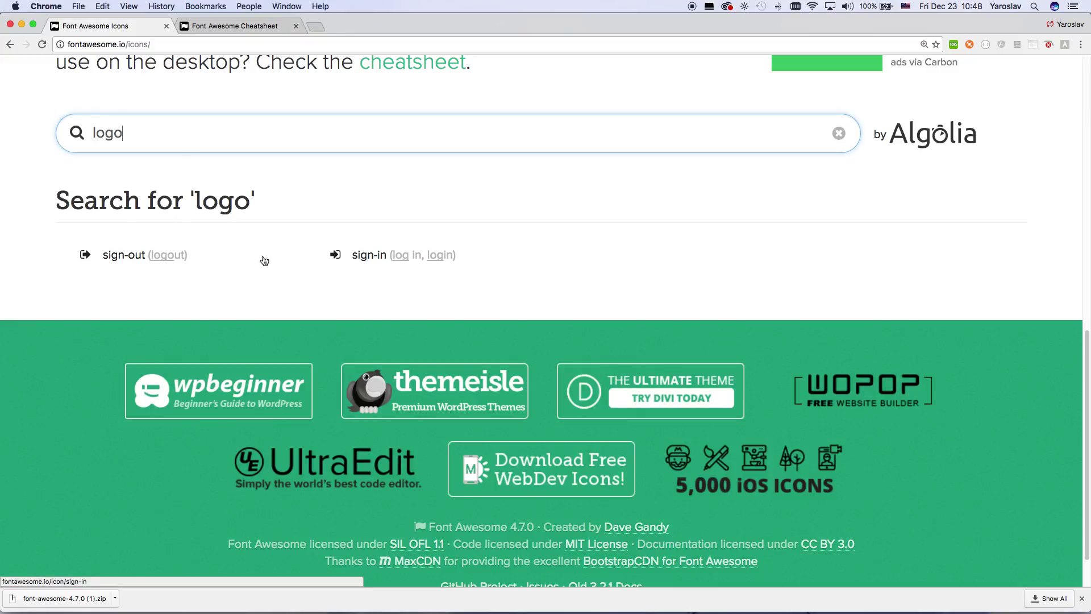
click(51, 253)
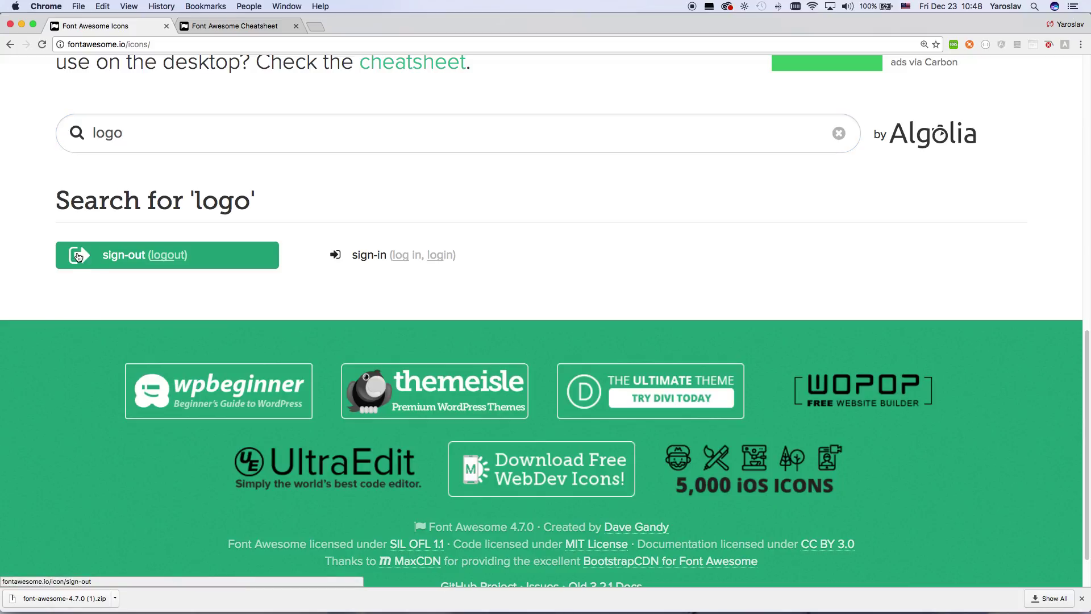
drag(77, 248, 213, 52)
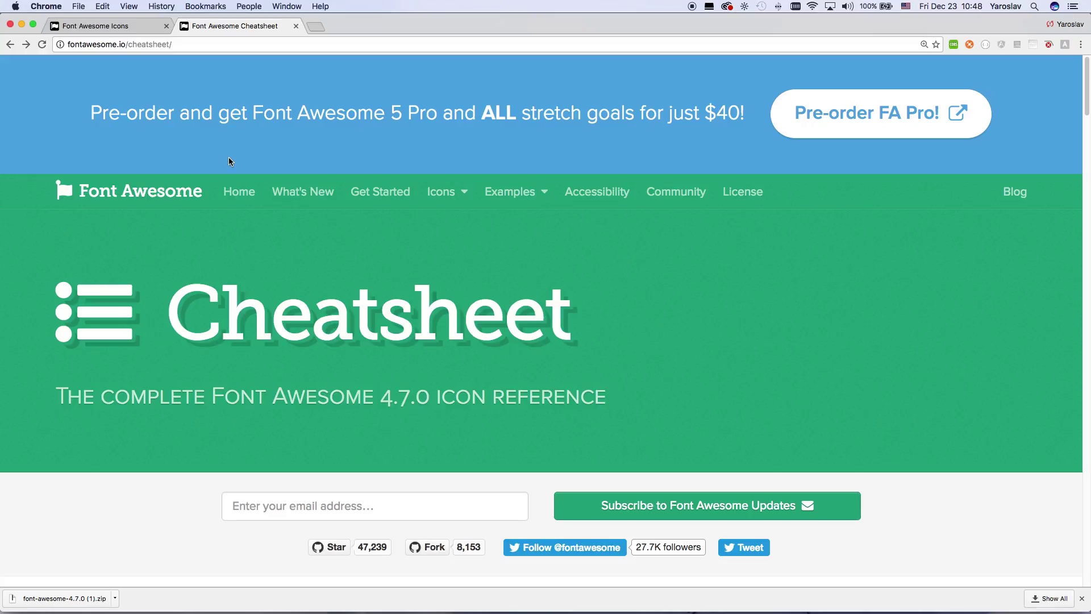
Step: Find fa-sign-out on the Font Awesome cheatsheet and copy its glyph
key(super+f)
text(signu)
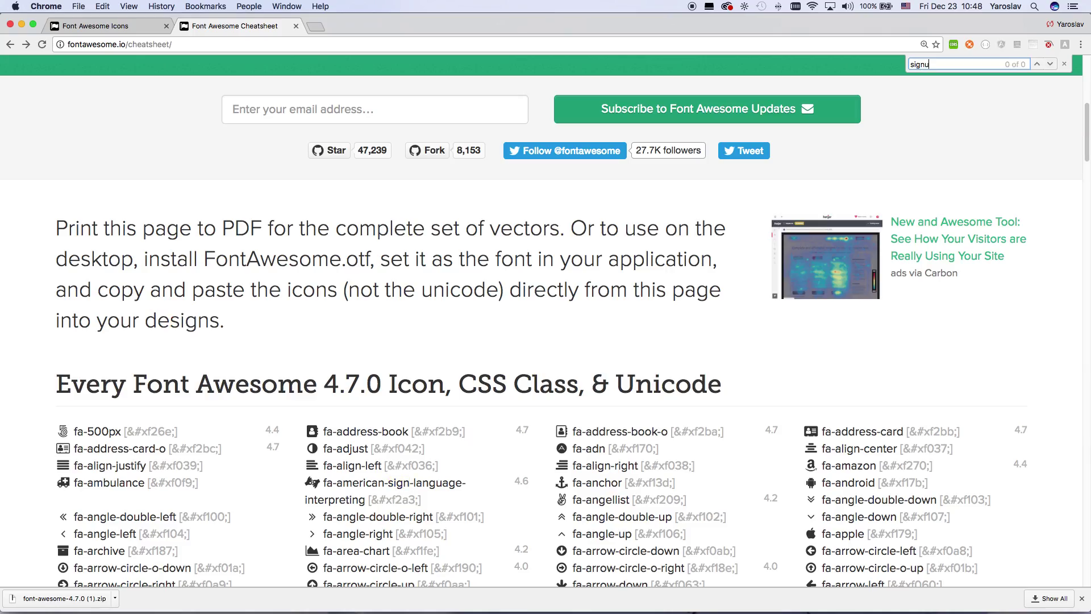
text(p)
key(BackSpace)
key(BackSpace)
text(-out)
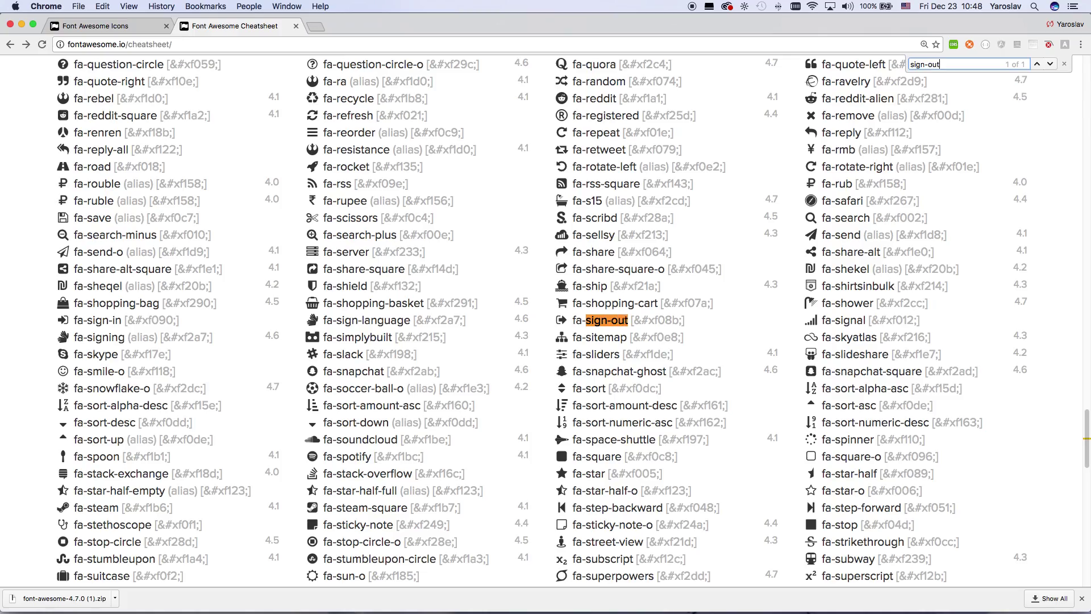
drag(570, 321, 549, 341)
key(super+c)
key(super+Tab)
Step: Paste the sign-out glyph over the house icon and fill the LOGOUT background green (#368D00)
key(super+v)
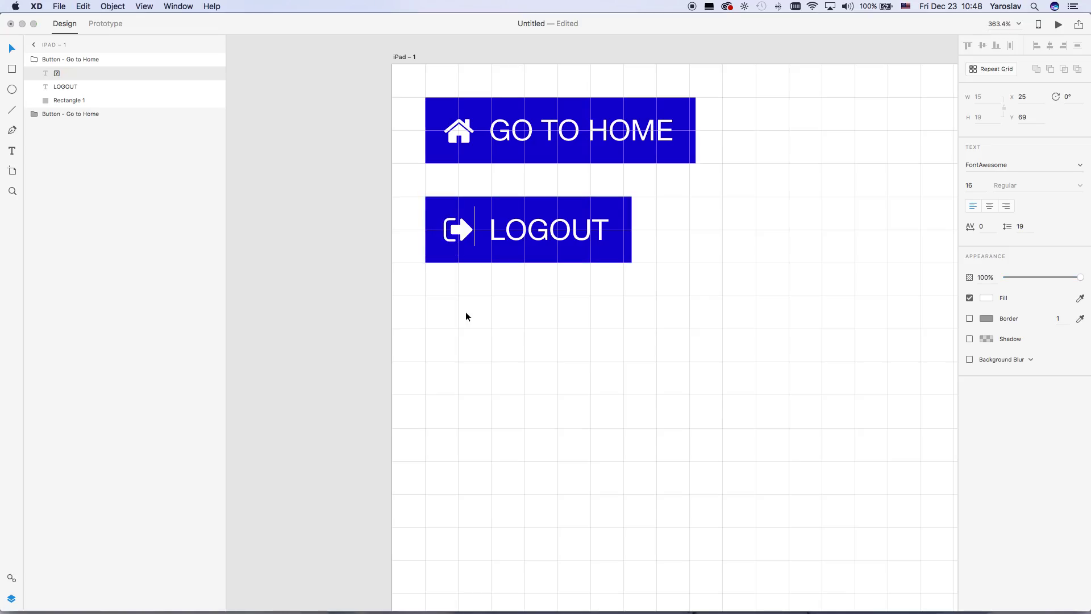
click(511, 375)
click(500, 259)
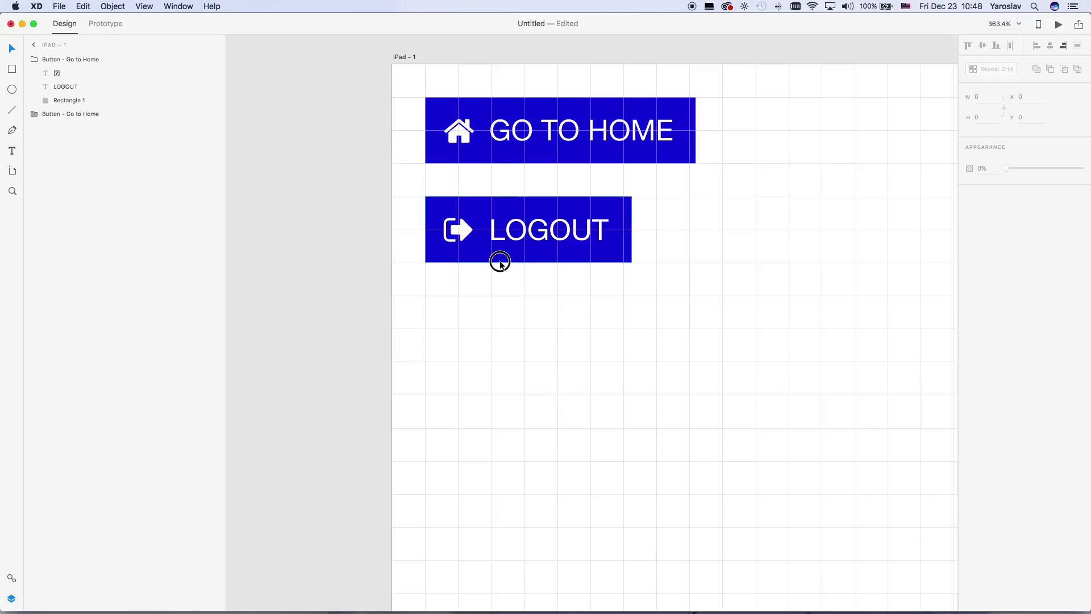
click(988, 210)
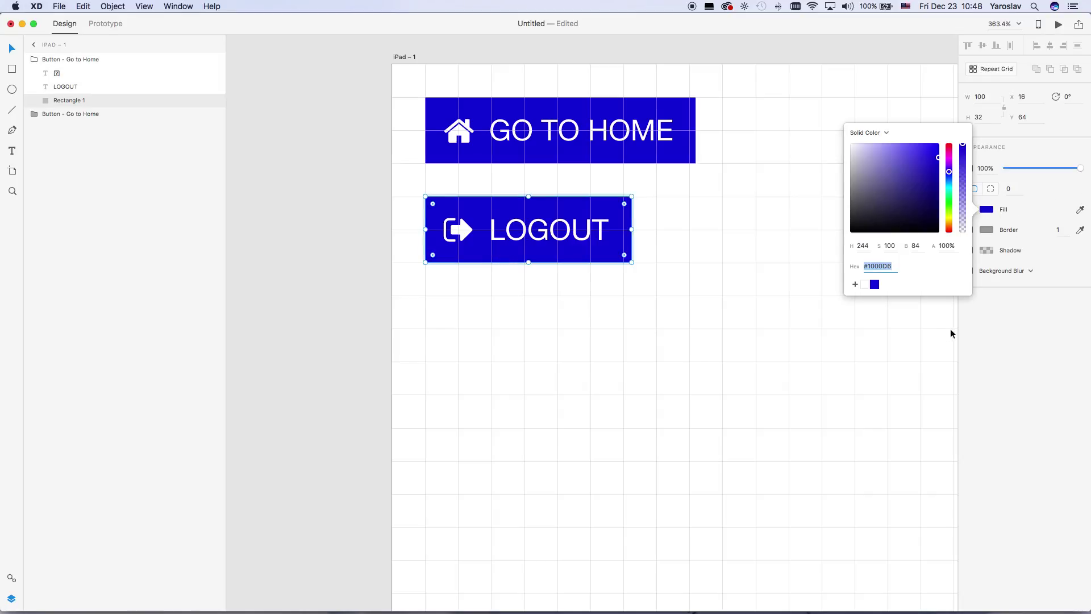
click(947, 206)
mouse_move(938, 193)
mouse_down()
mouse_move(944, 170)
mouse_move(943, 190)
mouse_up()
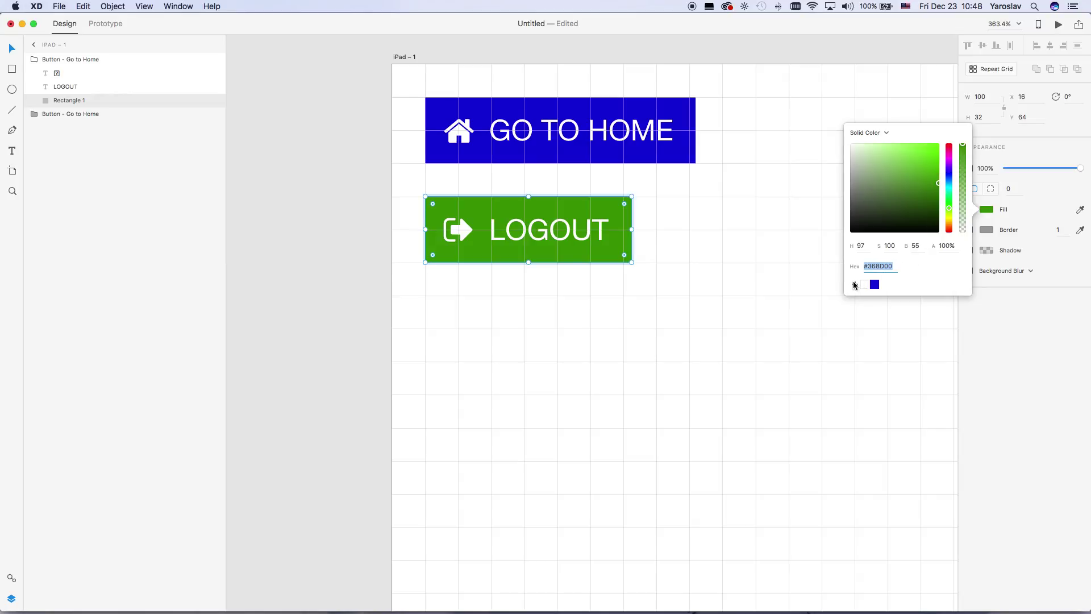
click(810, 389)
key(super+minus)
key(super+minus)
key(super+minus)
key(super+minus)
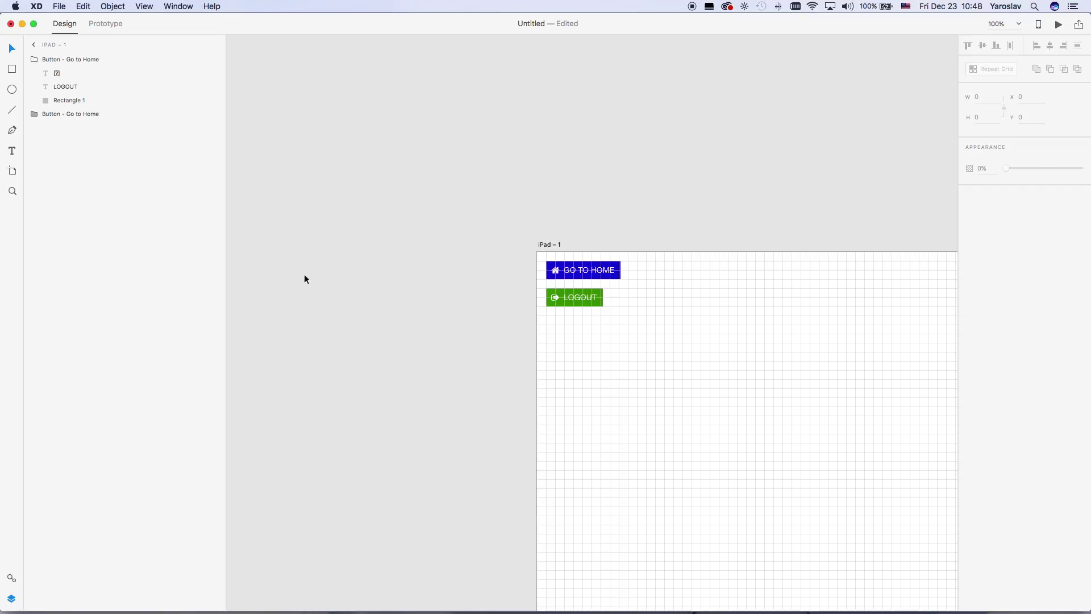
Step: Rename the LOGOUT button's layer to 'Button - Logout'
click(574, 291)
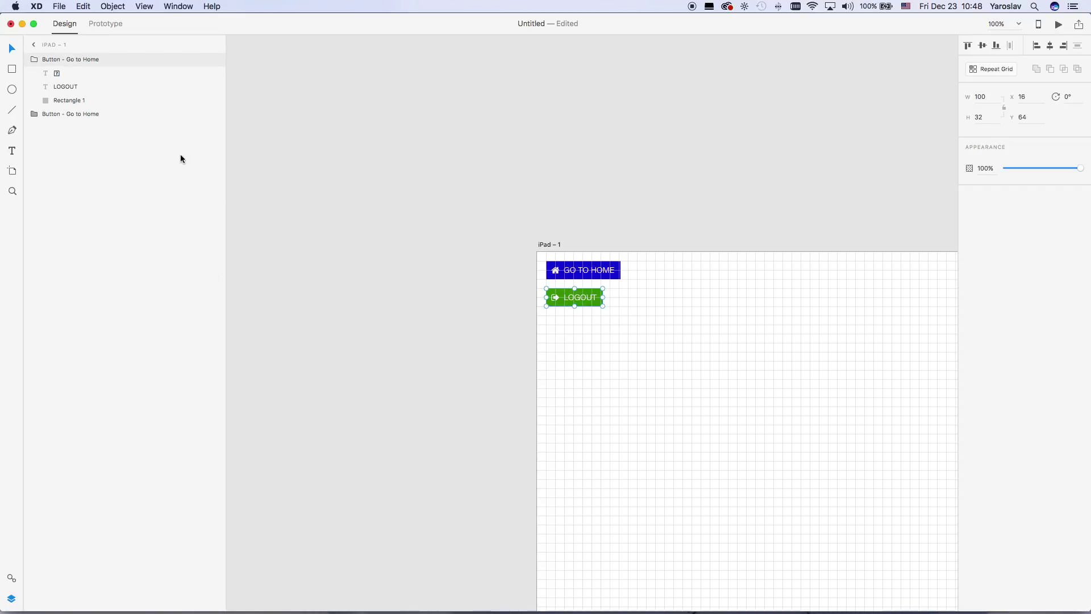
double_click(73, 59)
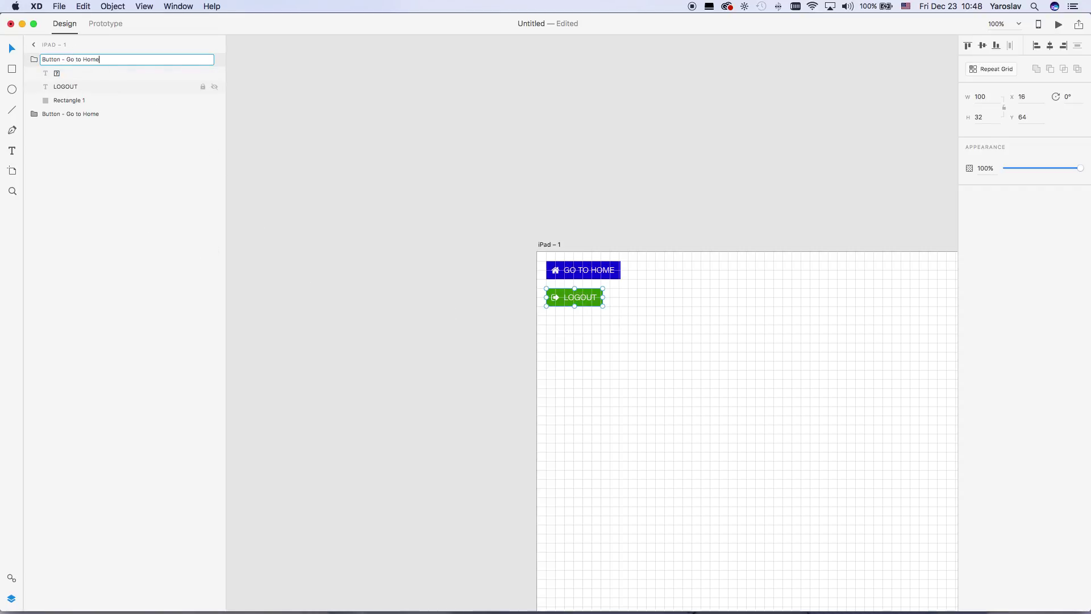
key(BackSpace)
key(BackSpace)
key(BackSpace)
key(BackSpace)
key(BackSpace)
key(BackSpace)
key(BackSpace)
key(BackSpace)
key(BackSpace)
key(BackSpace)
text(Logout)
click(667, 326)
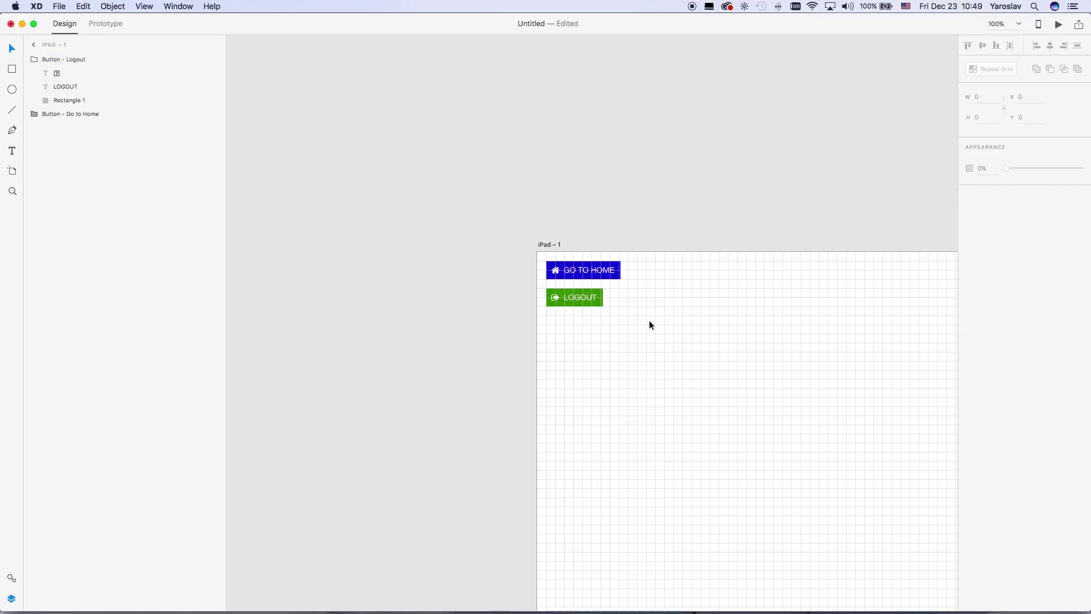
Step: Hide the artboard's square grid again with Cmd+'
key(super+apostrophe)
drag(537, 277, 784, 414)
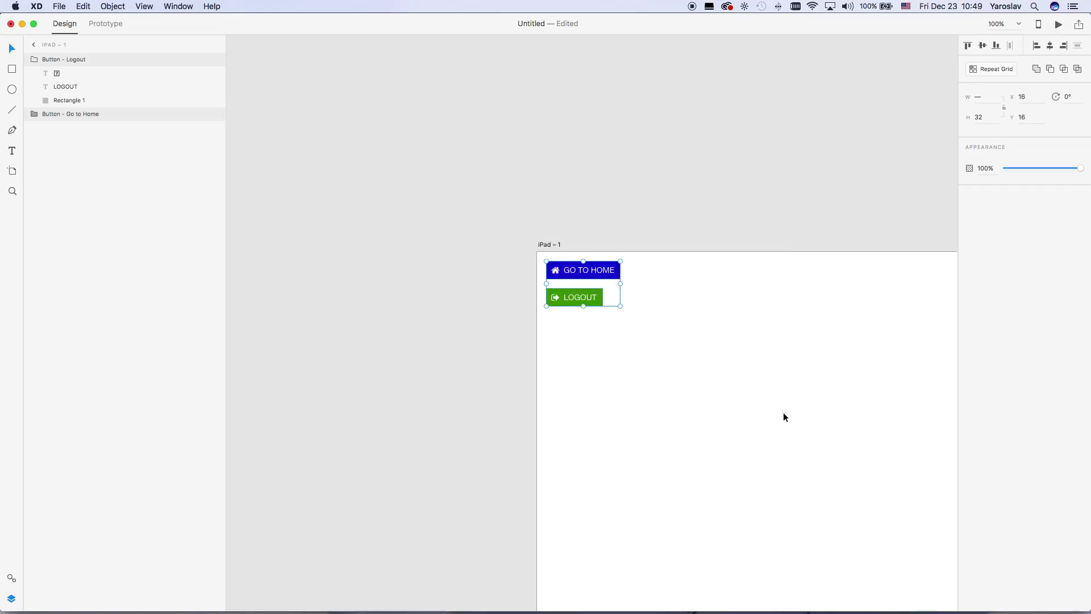
click(755, 405)
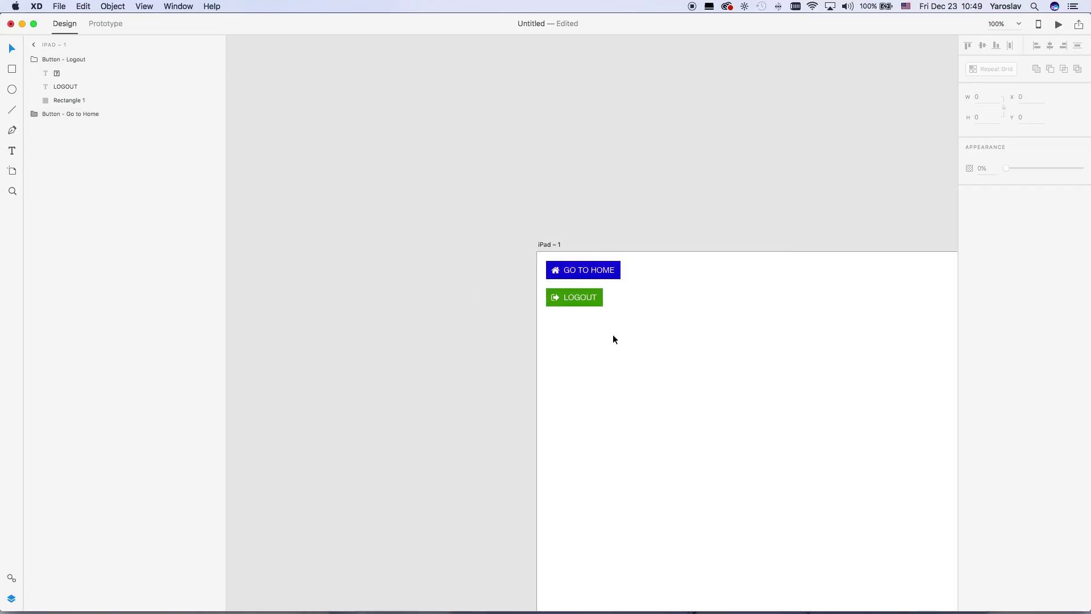